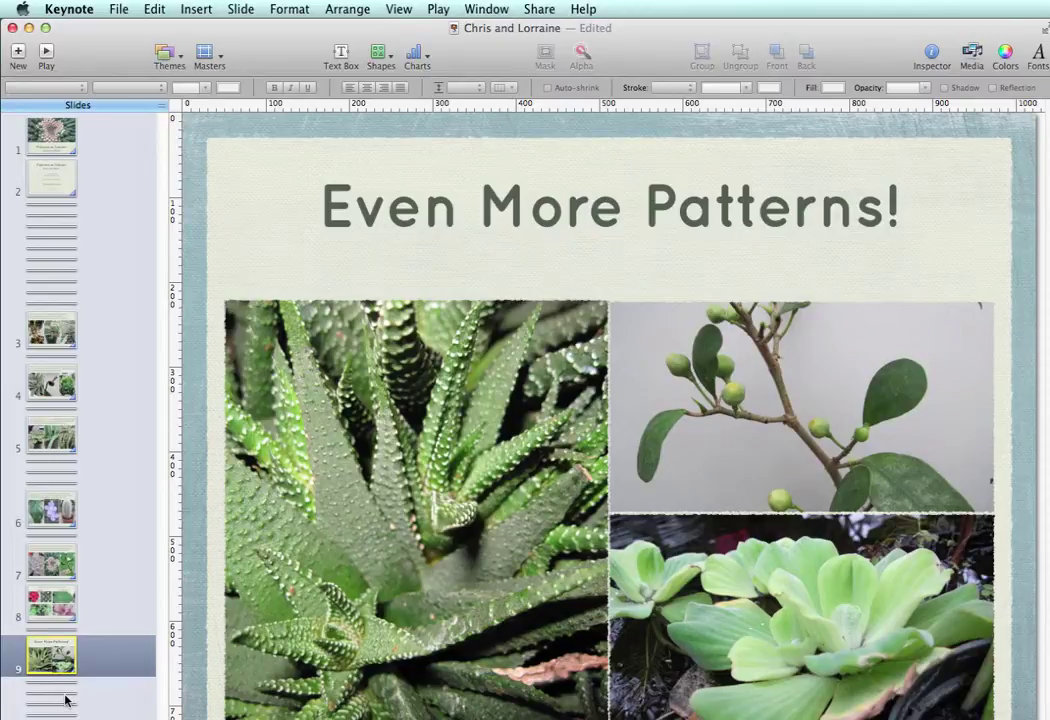
# View the Photo Credits slide, then return to slide 3 with its three branching plant photos
pyautogui.click(65, 697)
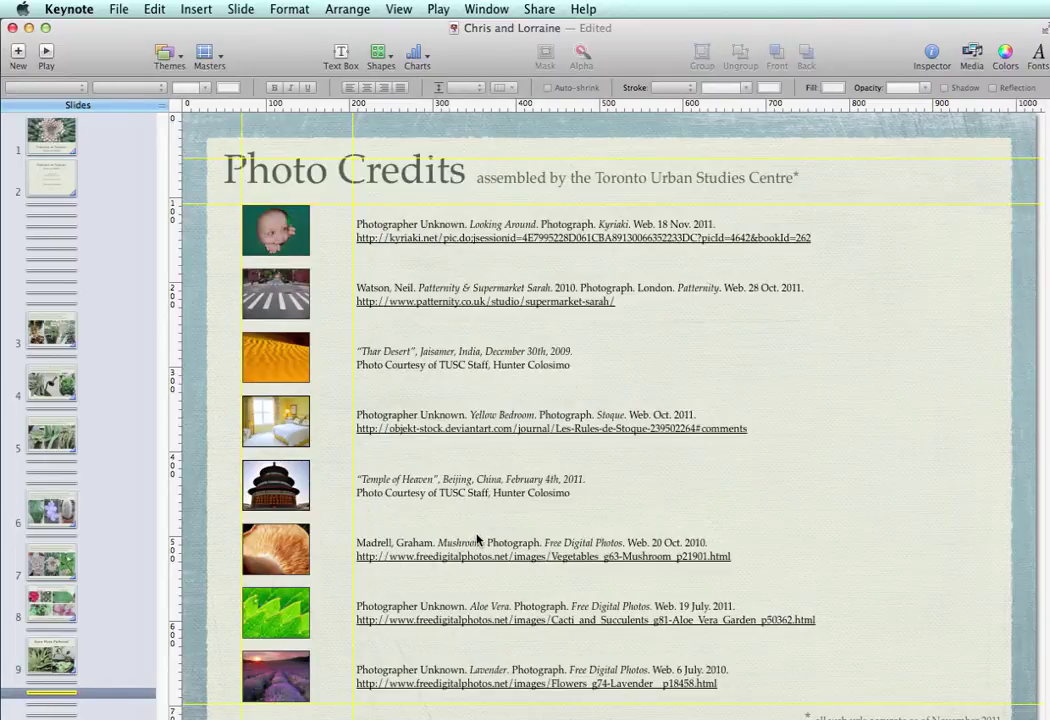
pyautogui.click(48, 336)
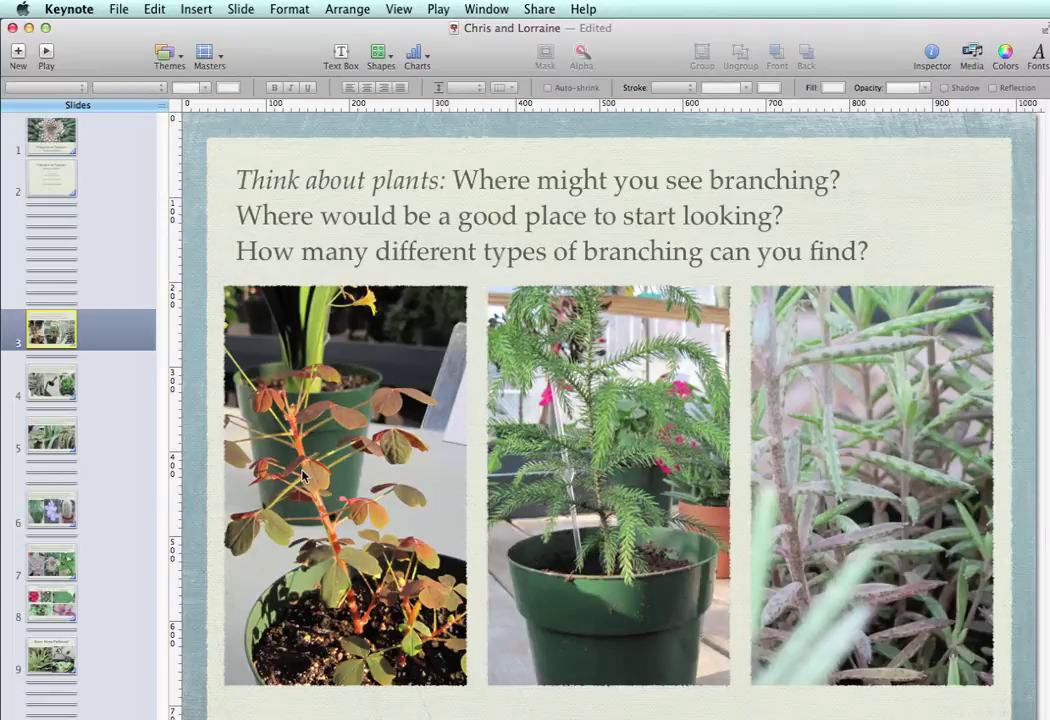
pyautogui.click(352, 423)
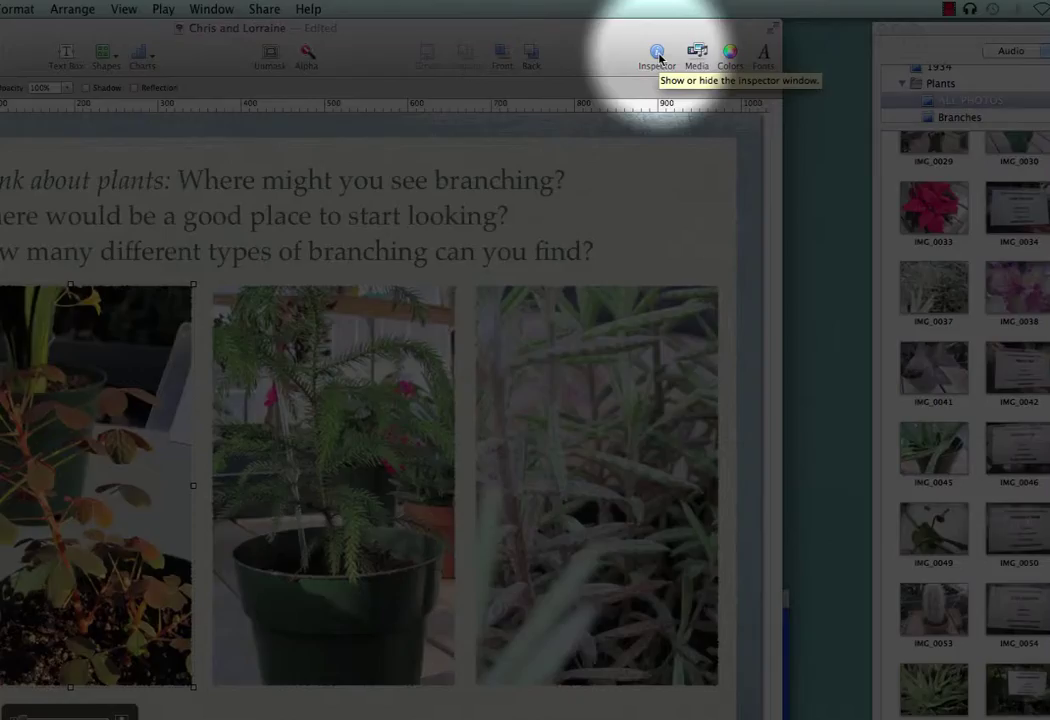
pyautogui.click(657, 58)
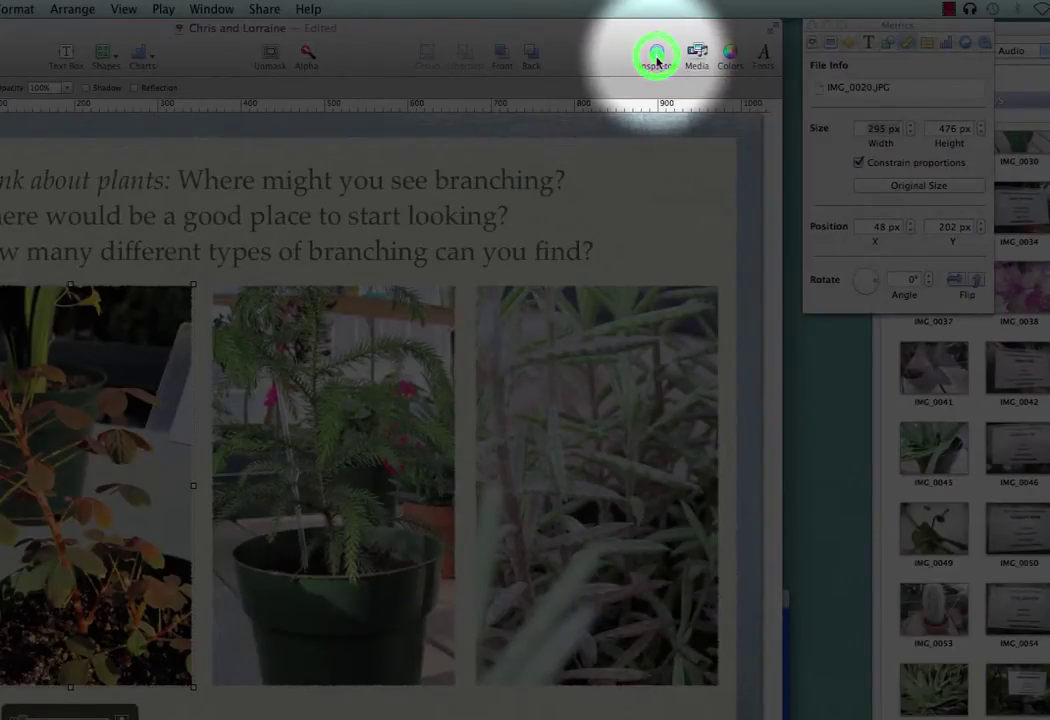
pyautogui.moveTo(898, 25); pyautogui.dragTo(893, 25)
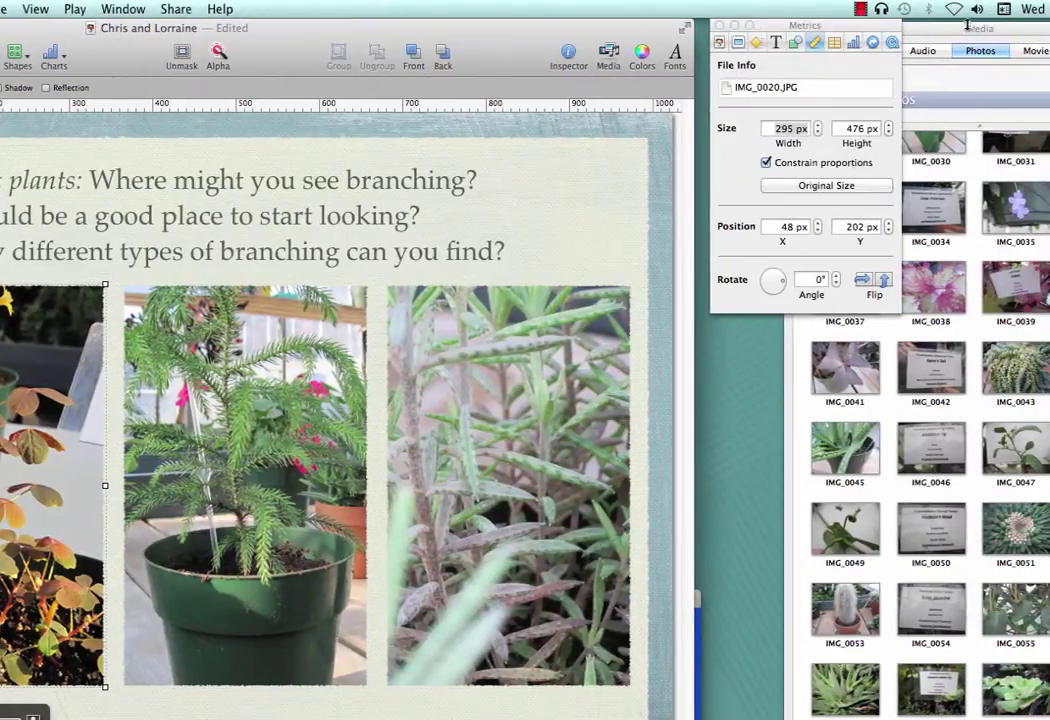
pyautogui.moveTo(967, 27); pyautogui.dragTo(948, 318)
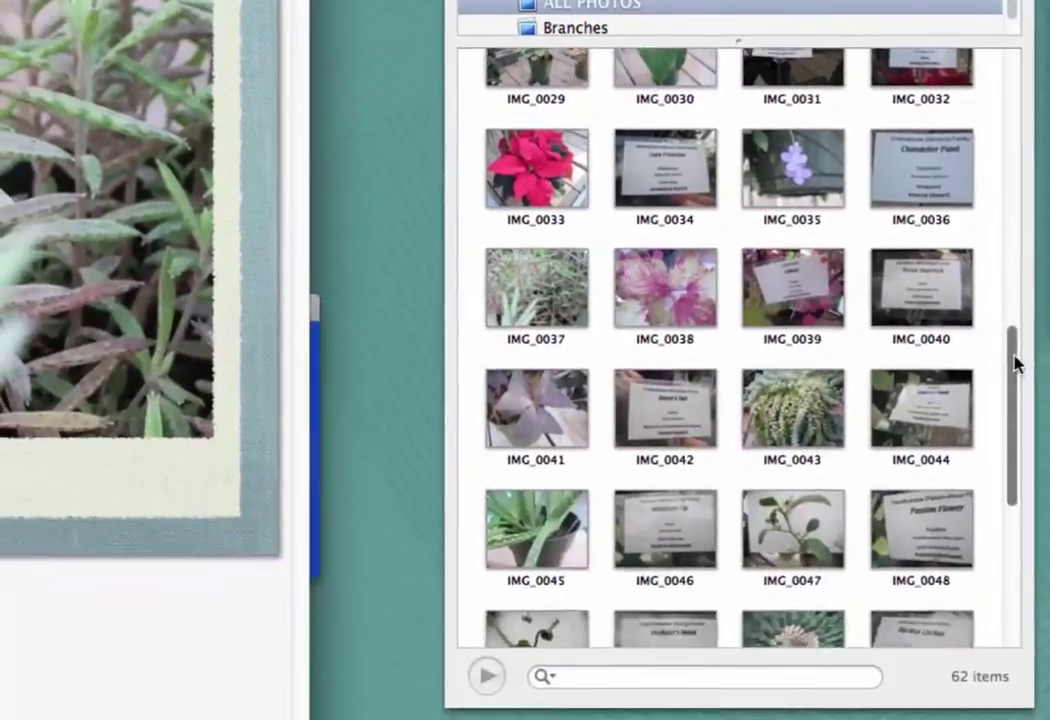
pyautogui.click(1014, 352)
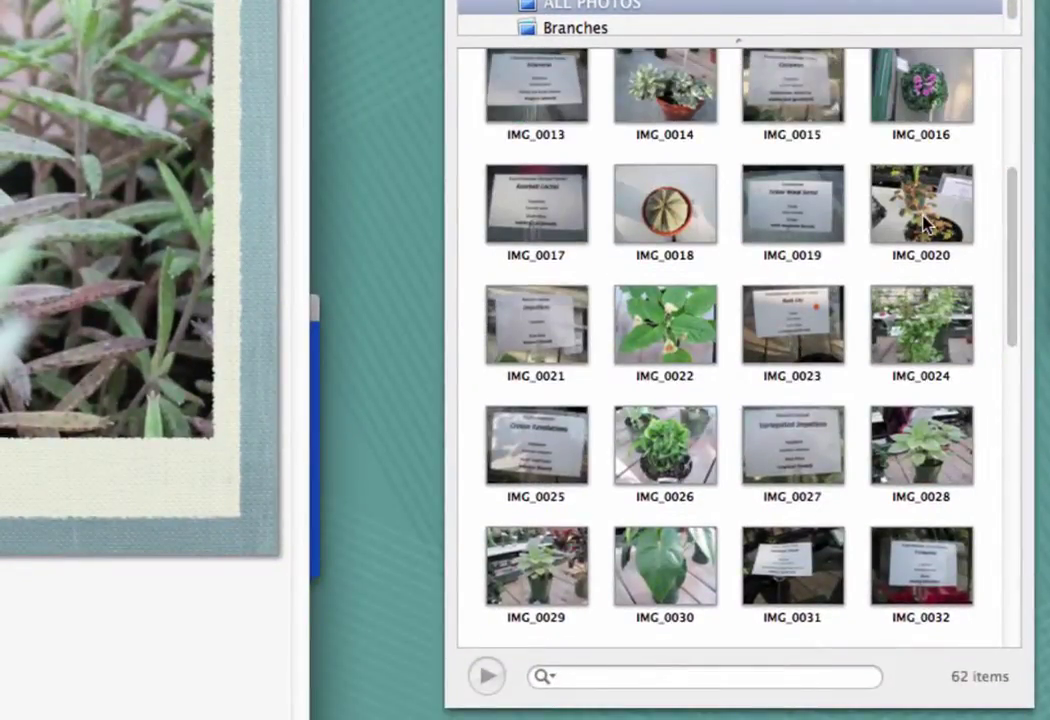
pyautogui.doubleClick(805, 213)
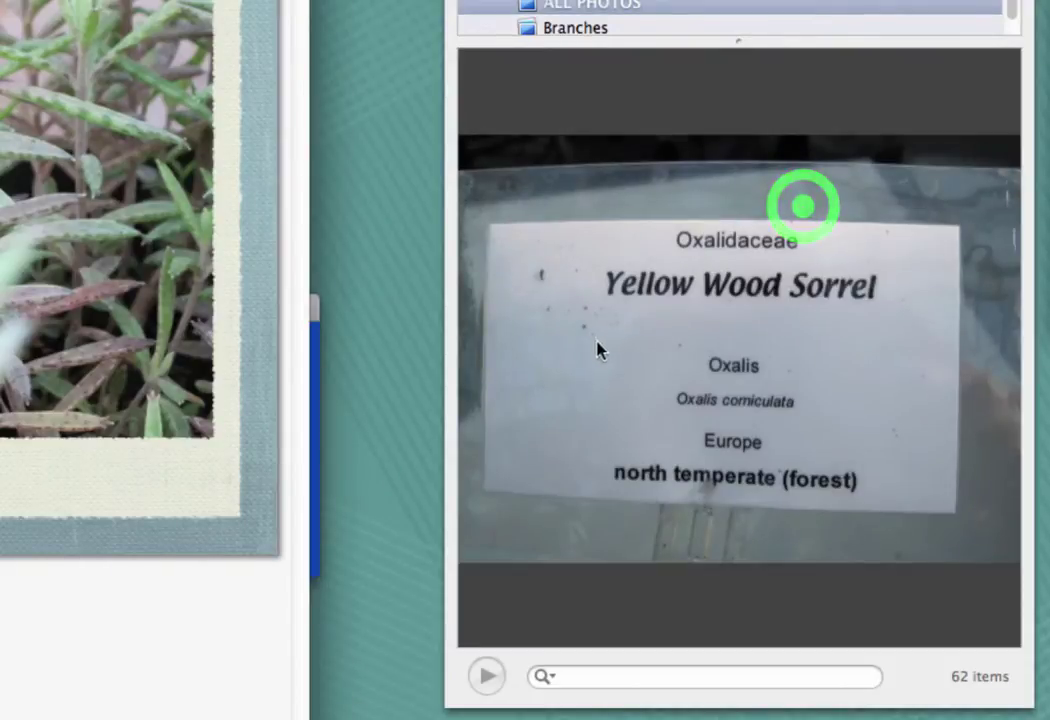
pyautogui.click(800, 310)
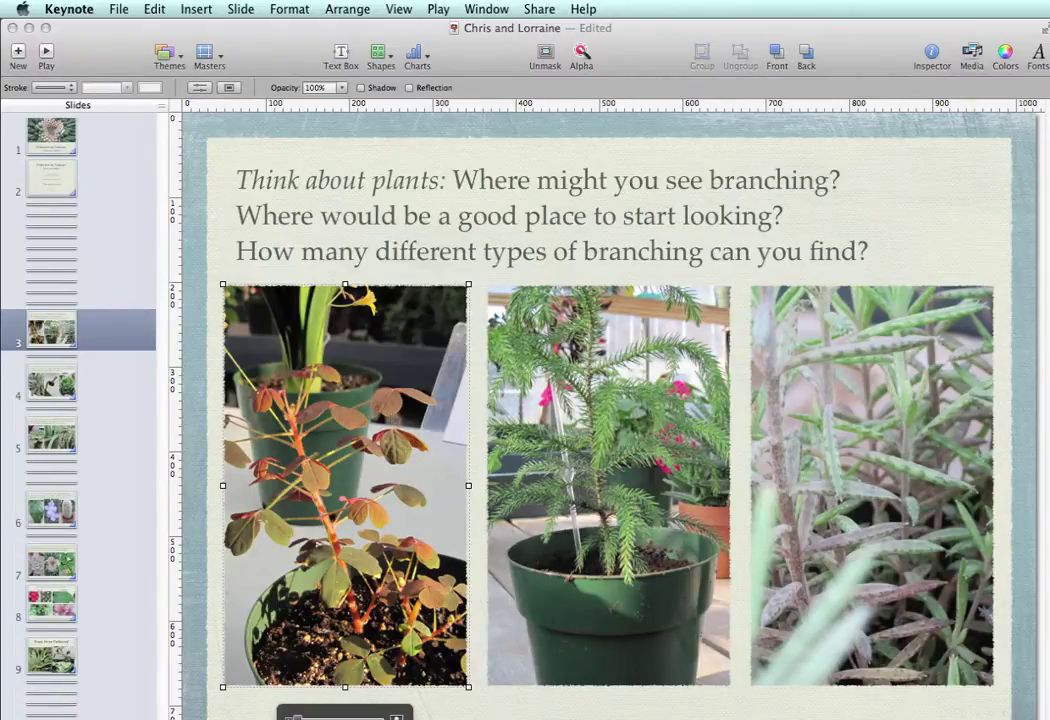
# Copy the citation line from the Yellow Wood Sorrel plant info in the browser database
pyautogui.press('super+Tab')
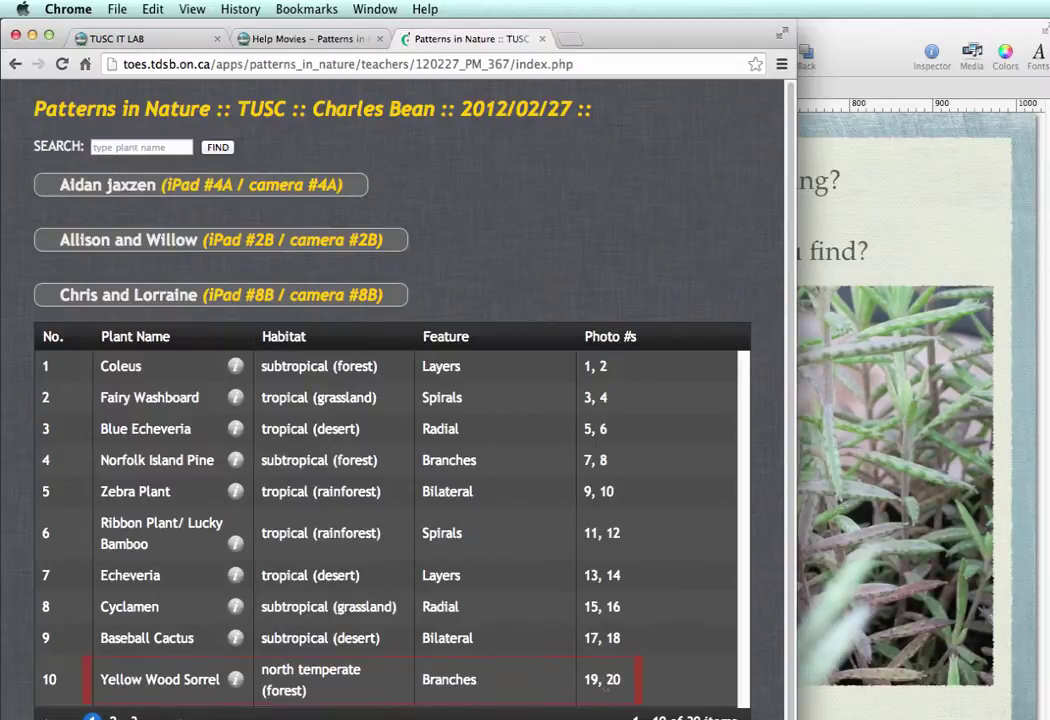
pyautogui.click(236, 684)
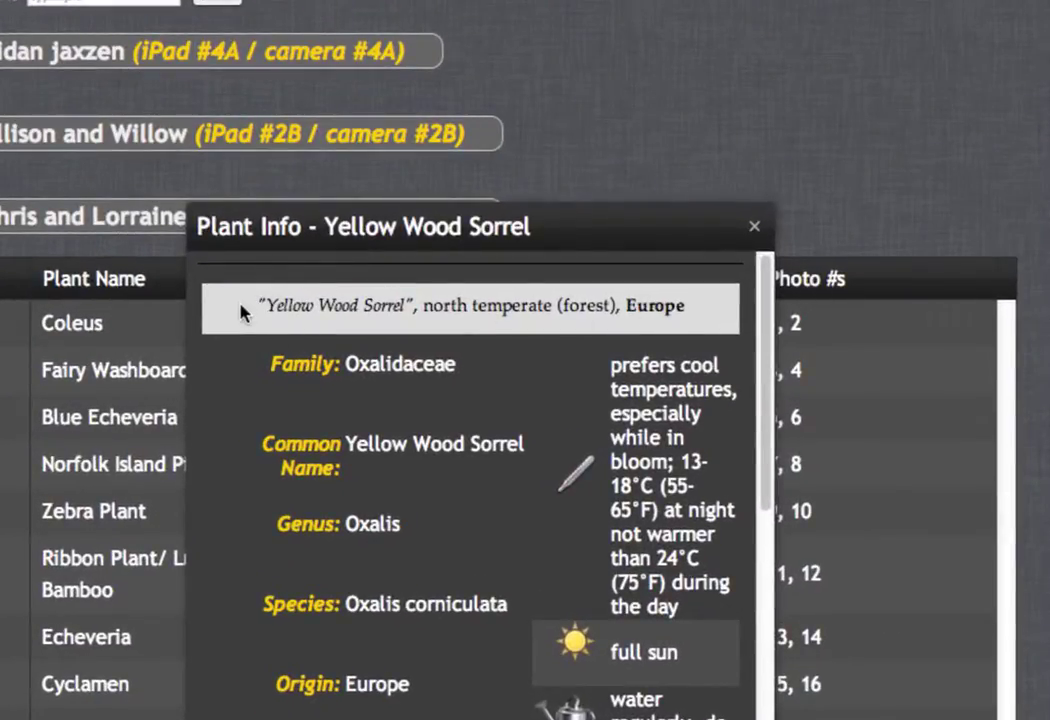
pyautogui.moveTo(233, 310); pyautogui.dragTo(700, 318)
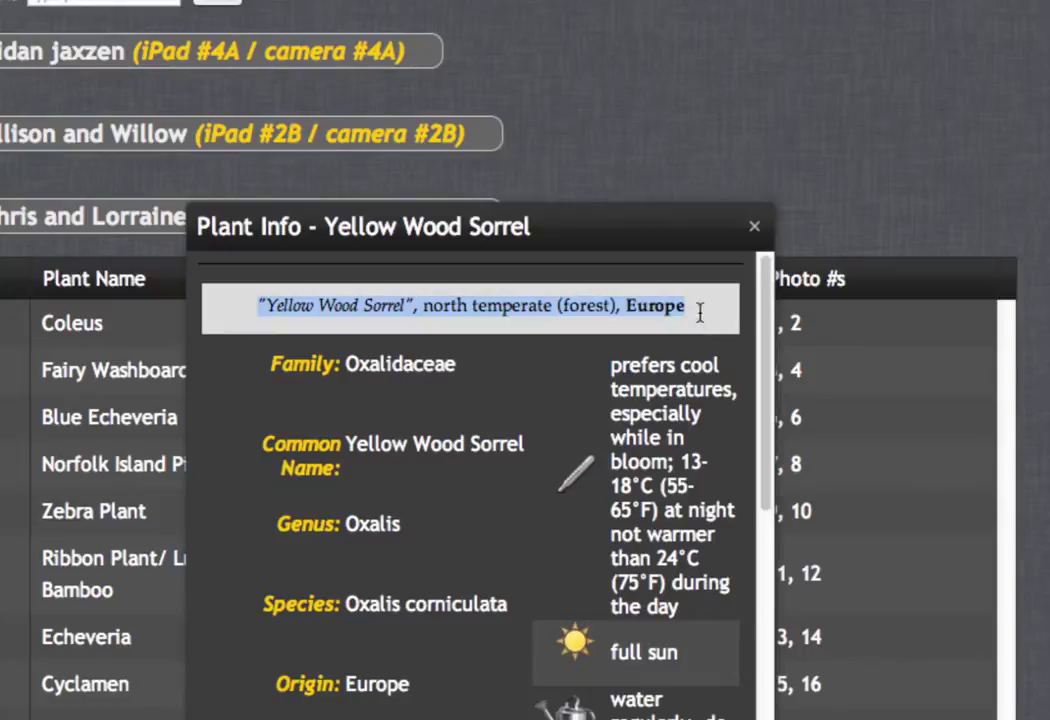
pyautogui.rightClick(489, 305)
pyautogui.click(541, 320)
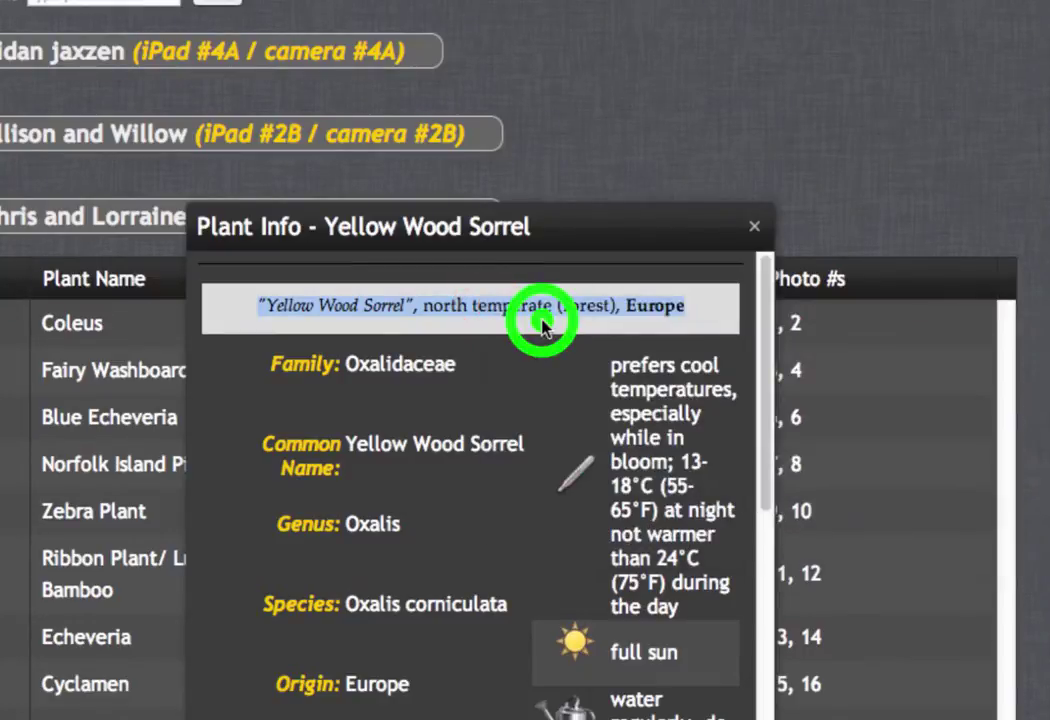
pyautogui.press('super+c')
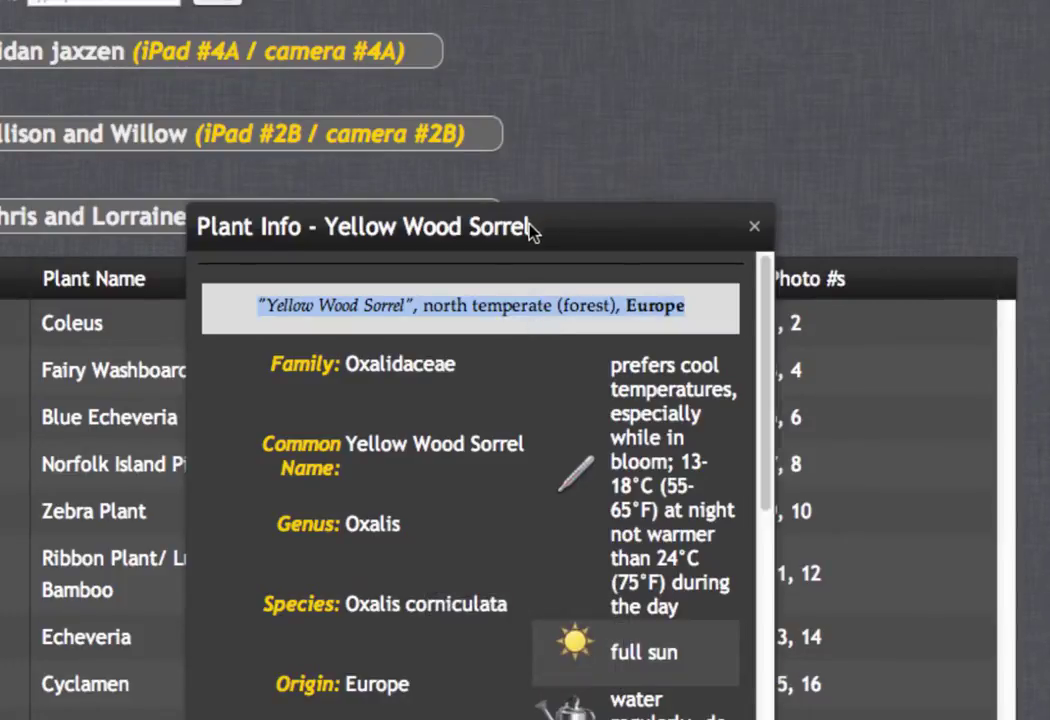
pyautogui.moveTo(535, 229); pyautogui.dragTo(668, 223)
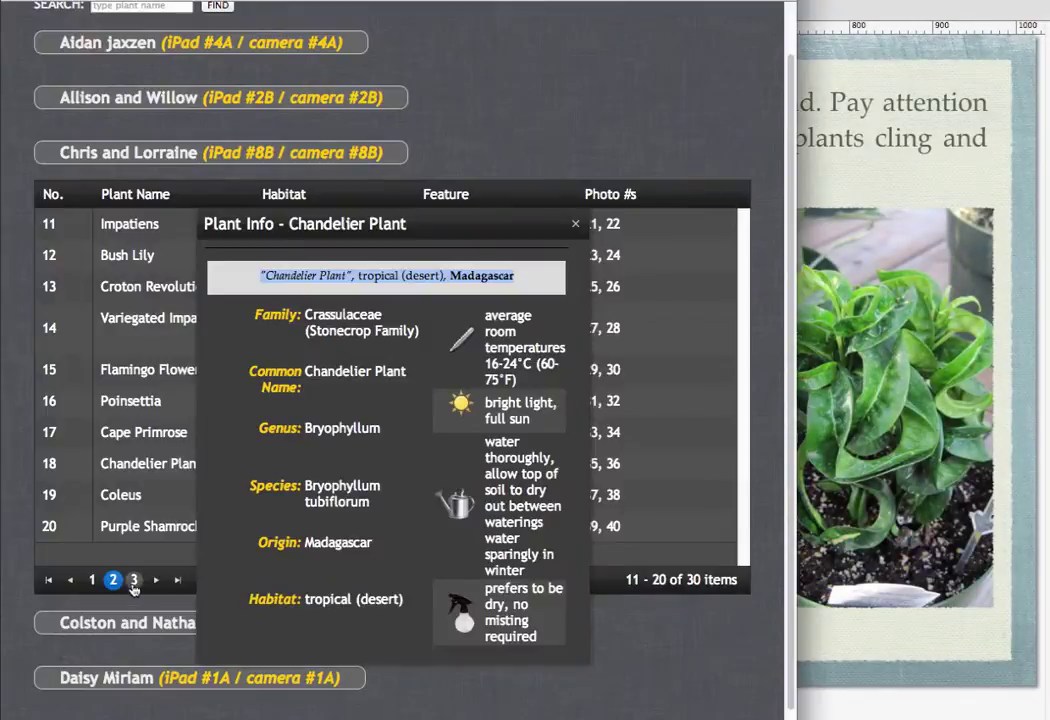
pyautogui.click(133, 579)
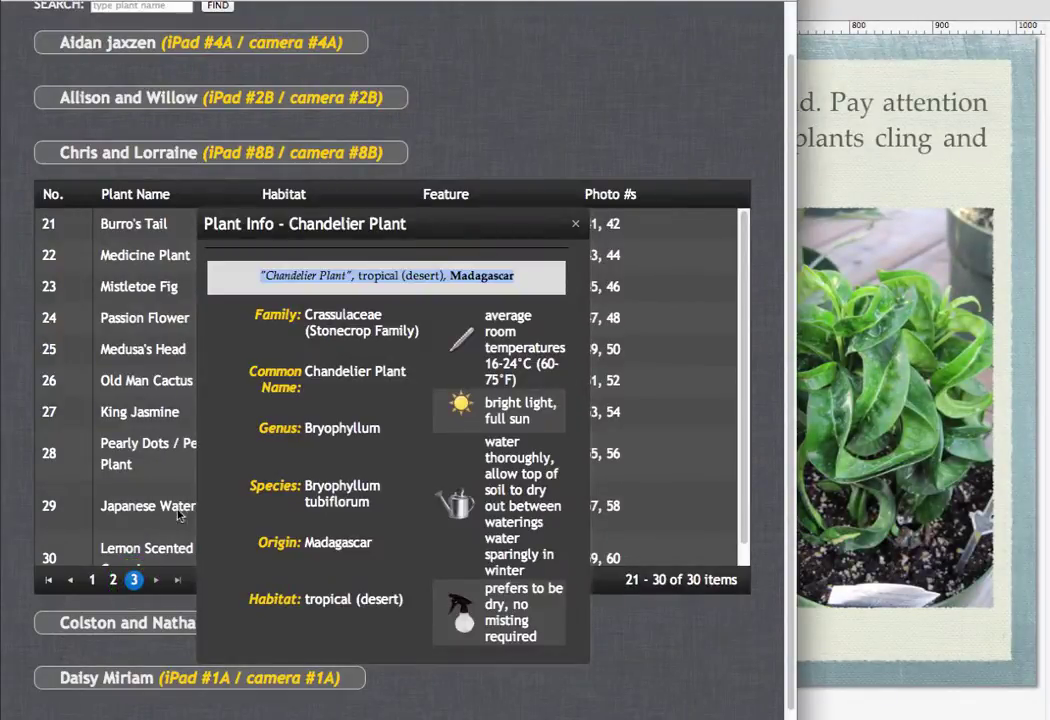
pyautogui.moveTo(225, 224); pyautogui.dragTo(318, 229)
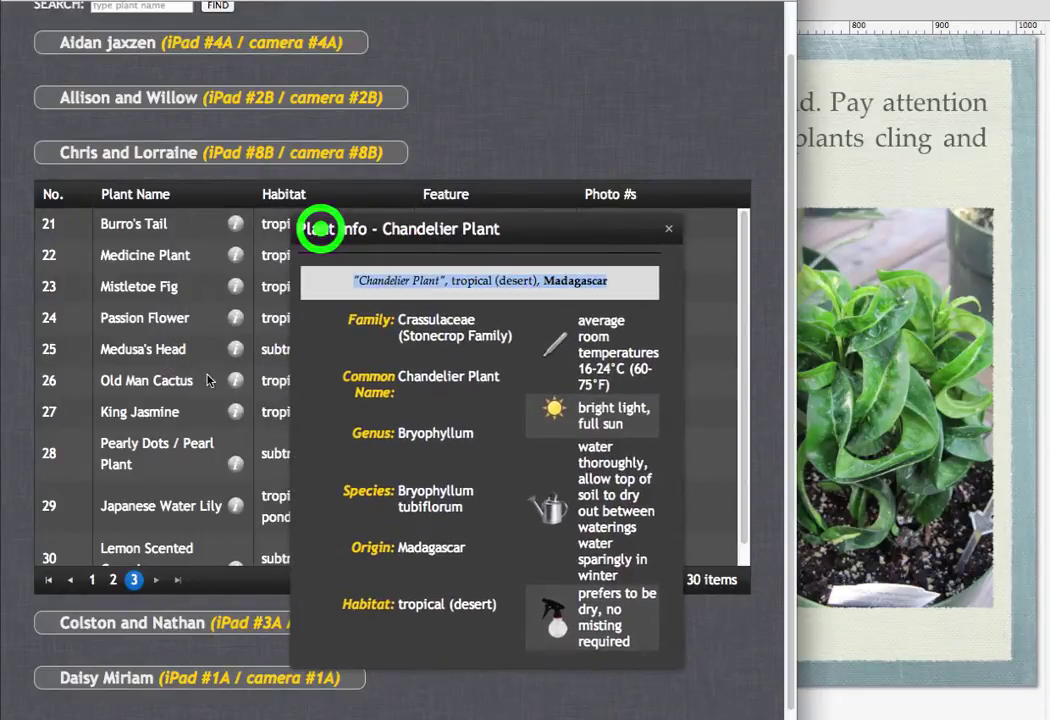
pyautogui.click(236, 318)
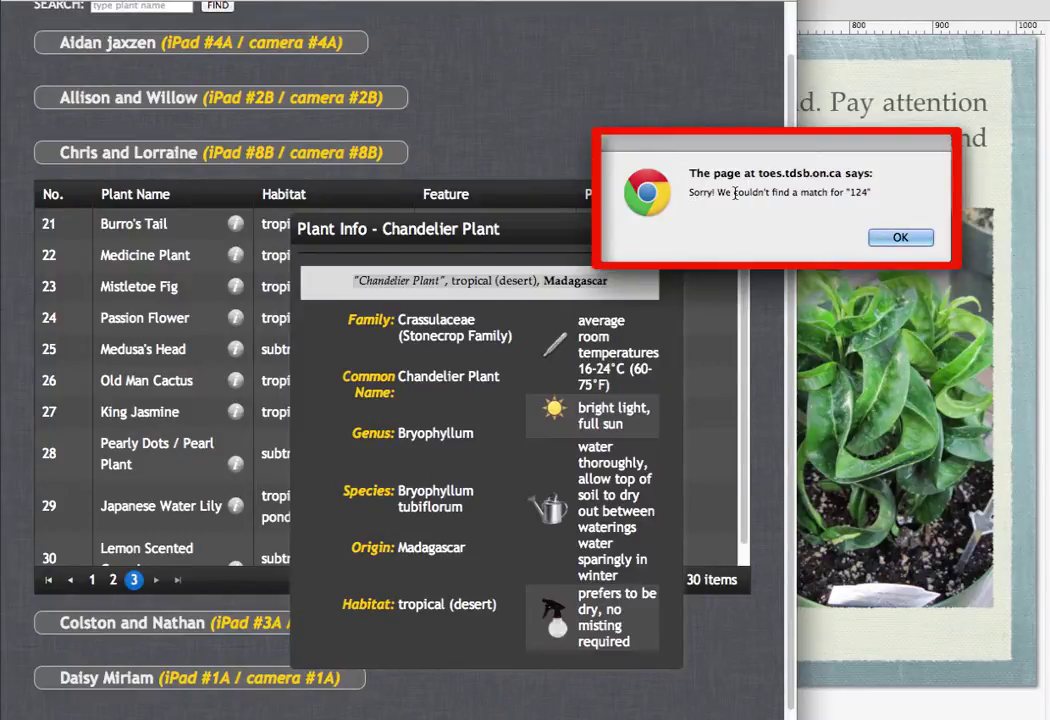
pyautogui.click(900, 238)
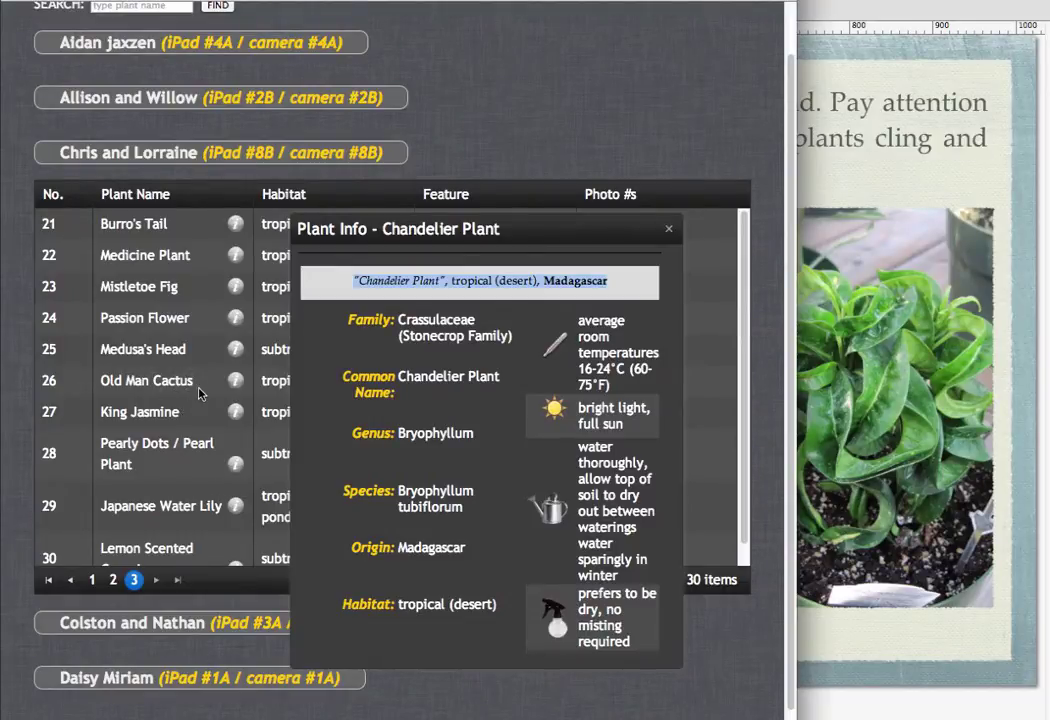
pyautogui.scroll(1, 178, 401)
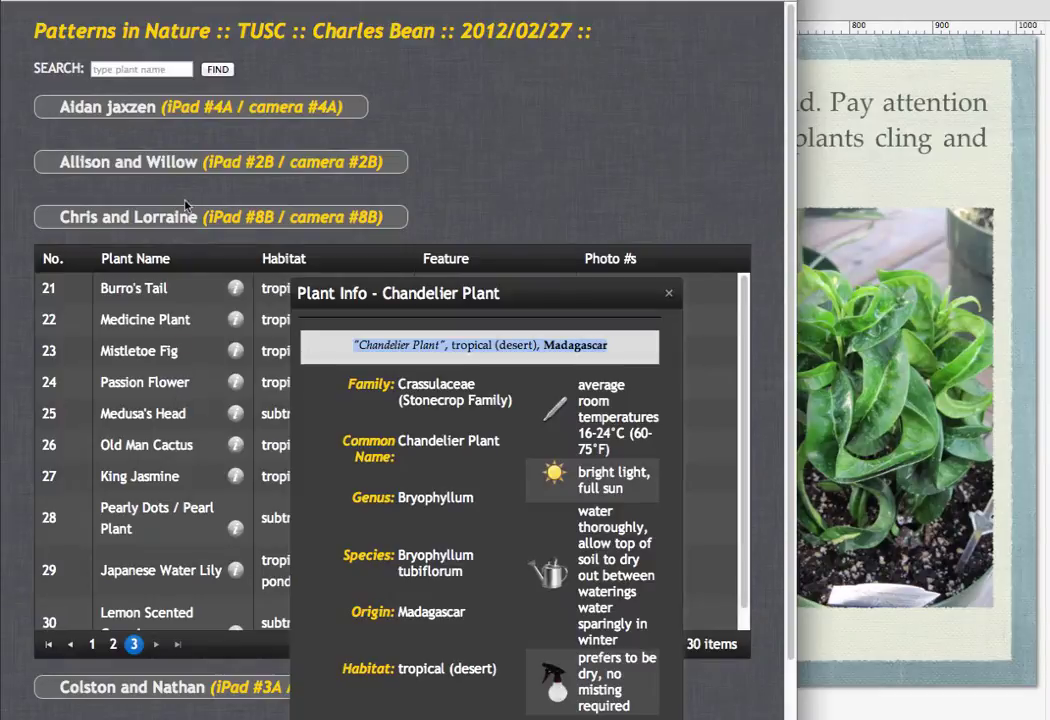
# Search the plant database for 'pa' to find Passion Flower
pyautogui.click(115, 69)
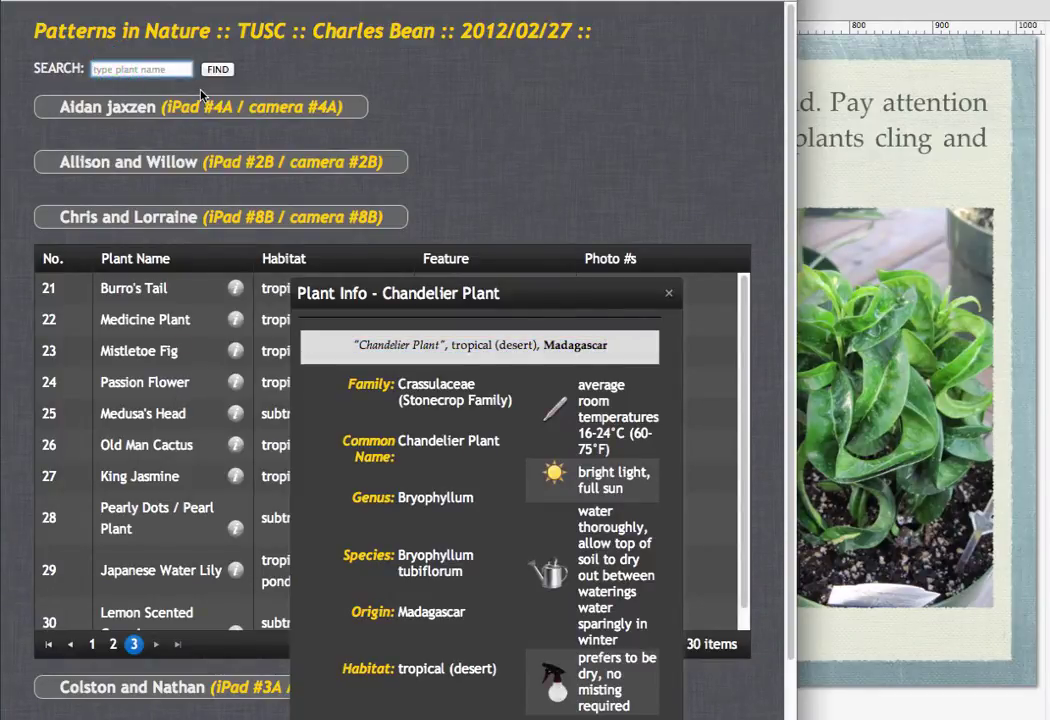
pyautogui.write('passion')
pyautogui.click(218, 71)
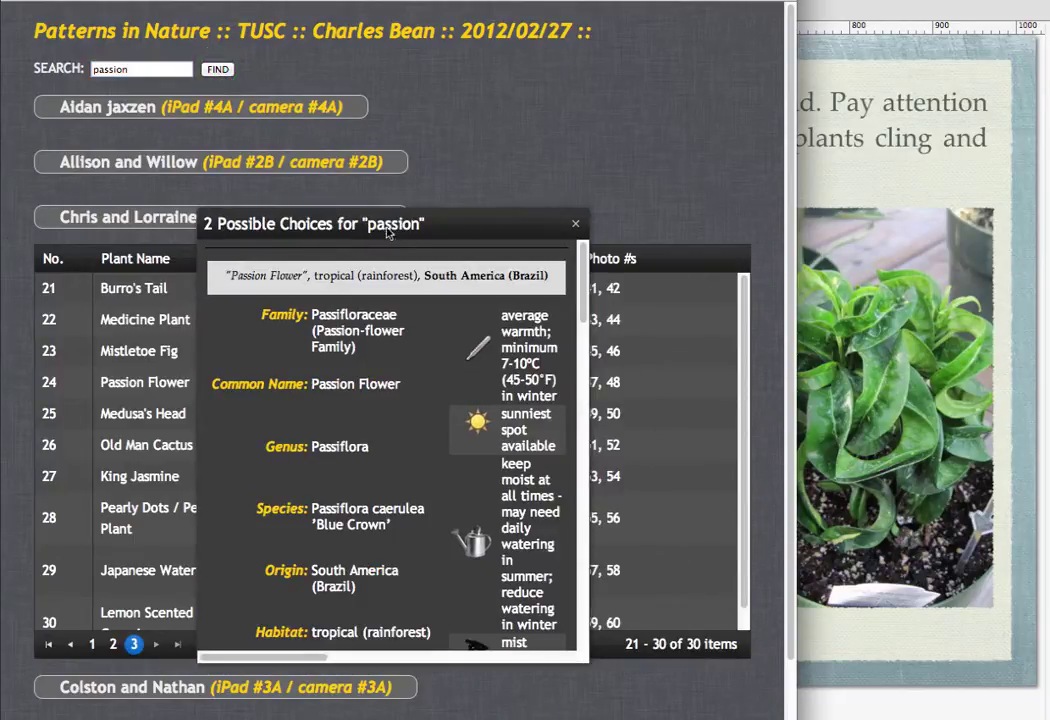
# Copy the Passion Flower one-line summary from the search results
pyautogui.moveTo(480, 227); pyautogui.dragTo(569, 217)
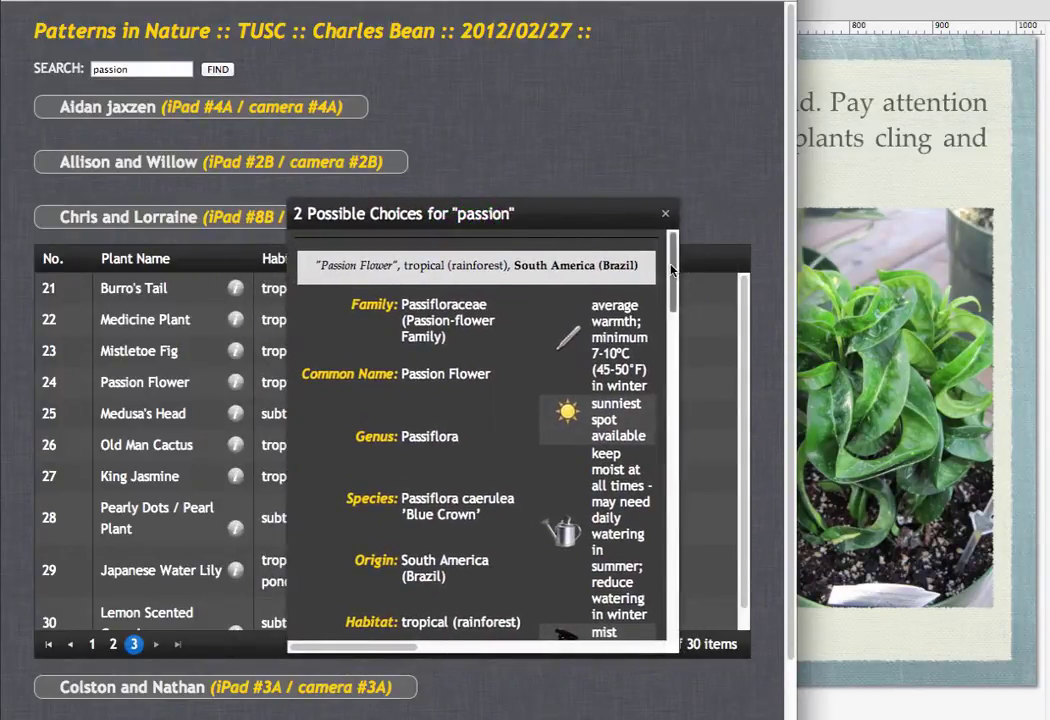
pyautogui.moveTo(672, 268)
pyautogui.mouseDown()
pyautogui.moveTo(674, 365)
pyautogui.moveTo(670, 263)
pyautogui.mouseUp()
pyautogui.moveTo(305, 264); pyautogui.dragTo(641, 267)
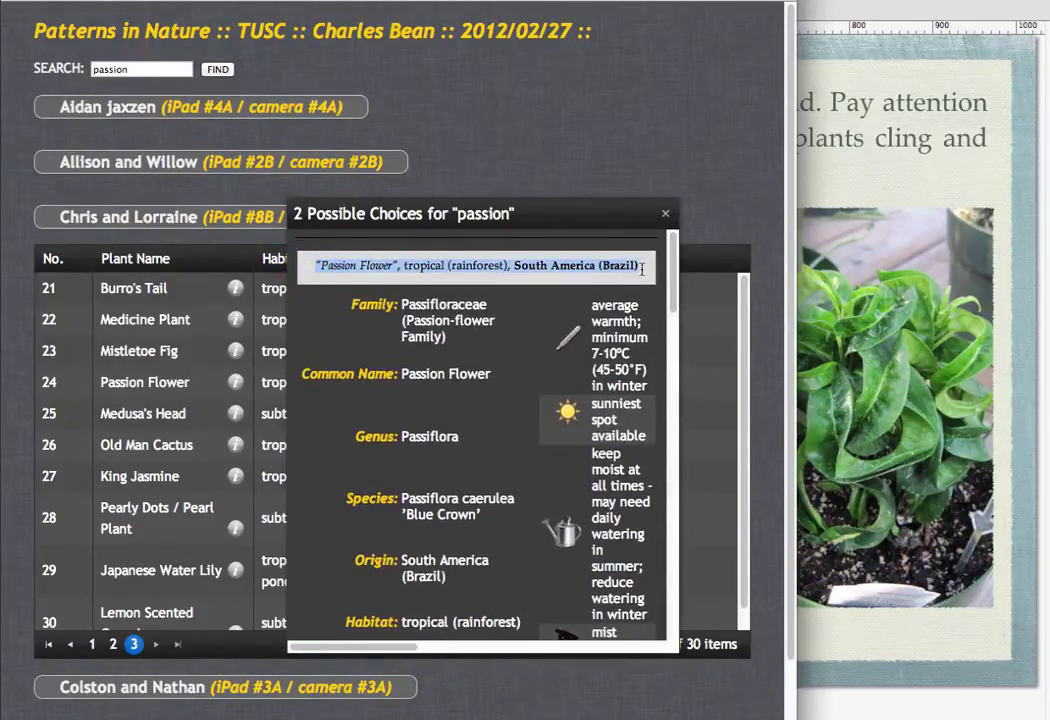
pyautogui.rightClick(440, 264)
pyautogui.click(476, 283)
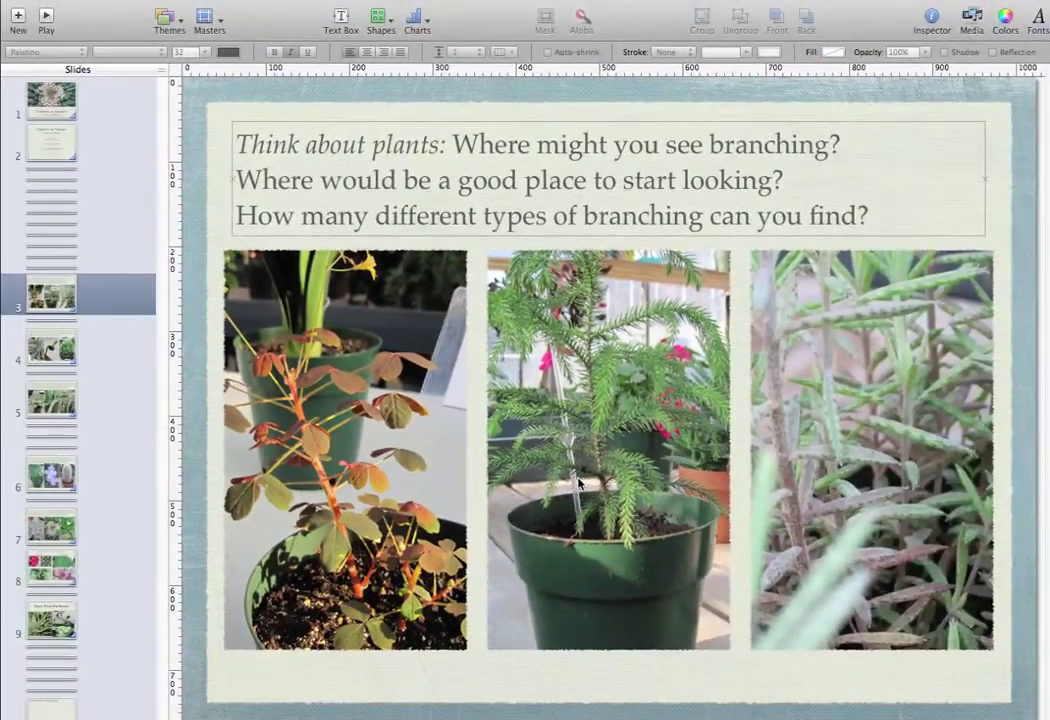
# Paste the Yellow Wood Sorrel caption onto slide 3, aligned bottom-left to the guide
pyautogui.rightClick(885, 460)
pyautogui.click(624, 677)
pyautogui.moveTo(624, 477)
pyautogui.mouseDown()
pyautogui.moveTo(466, 673)
pyautogui.moveTo(471, 690)
pyautogui.mouseUp()
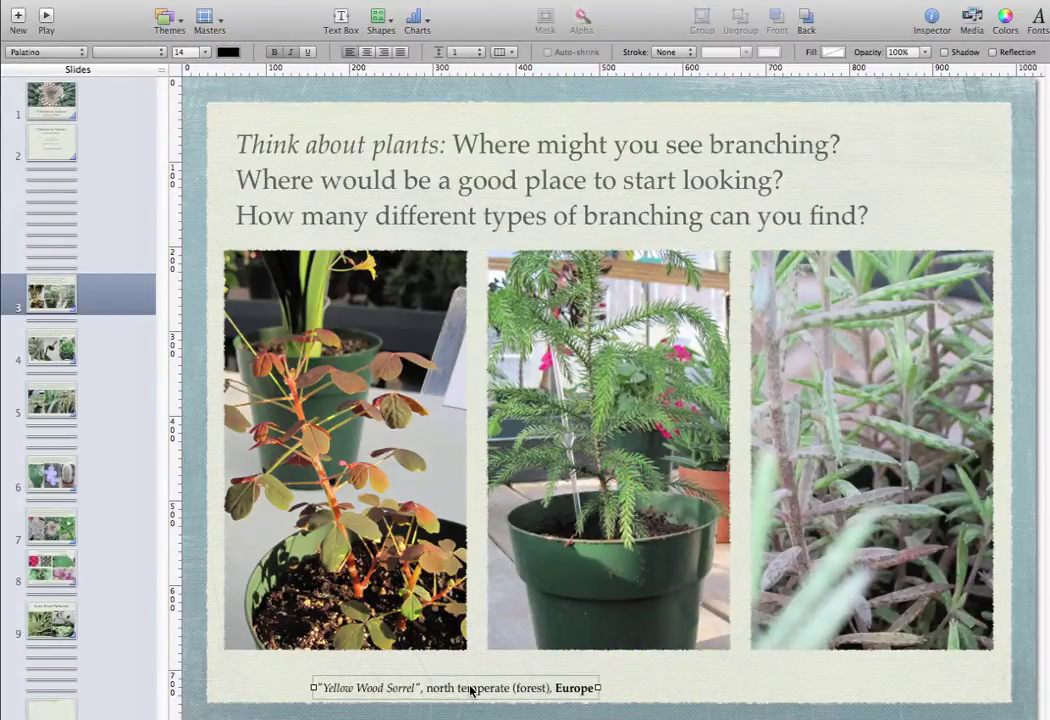
pyautogui.press('super+v')
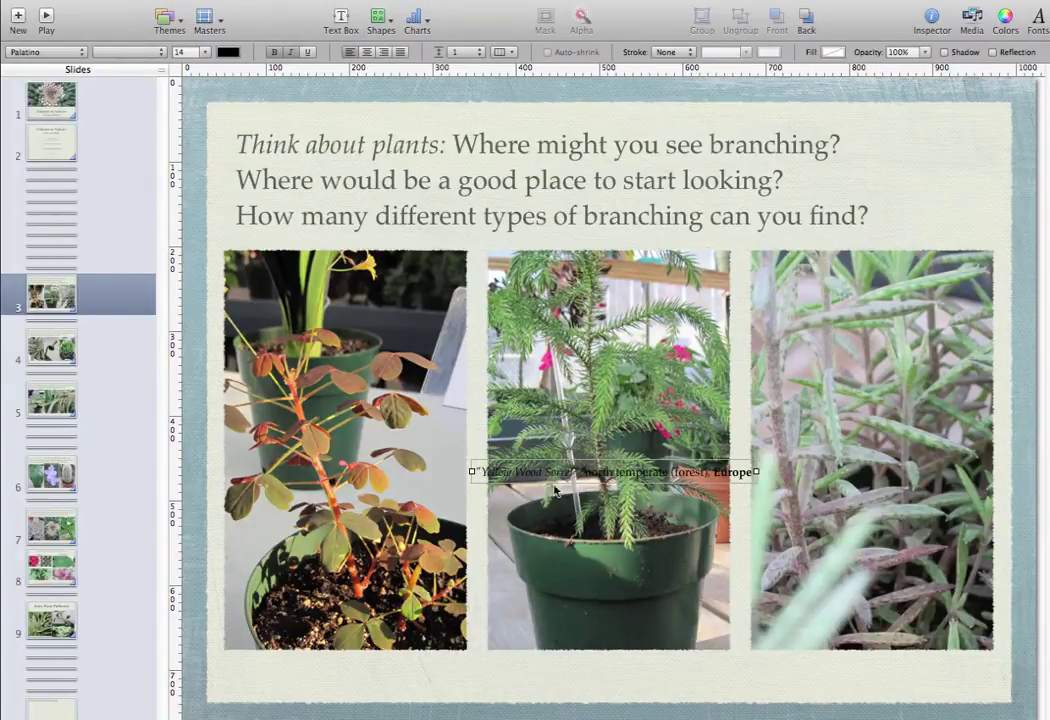
pyautogui.moveTo(548, 478); pyautogui.dragTo(283, 683)
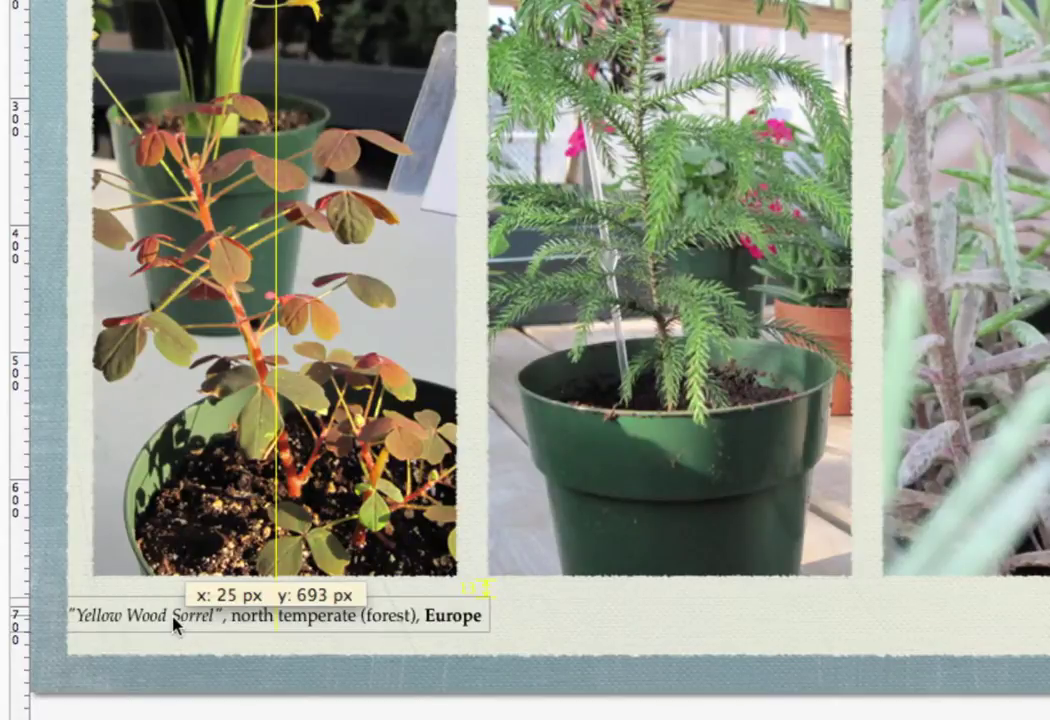
pyautogui.moveTo(175, 623)
pyautogui.mouseDown()
pyautogui.moveTo(202, 621)
pyautogui.moveTo(178, 621)
pyautogui.mouseUp()
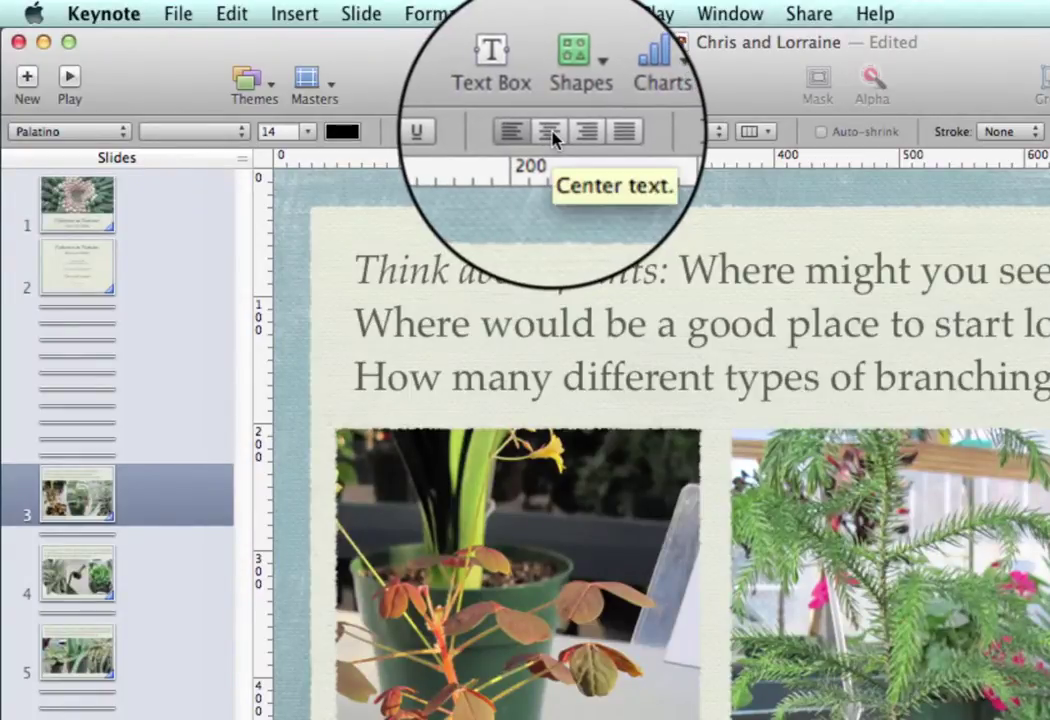
# Center the Yellow Wood Sorrel caption and reduce its font size from 14 to 10
pyautogui.click(550, 132)
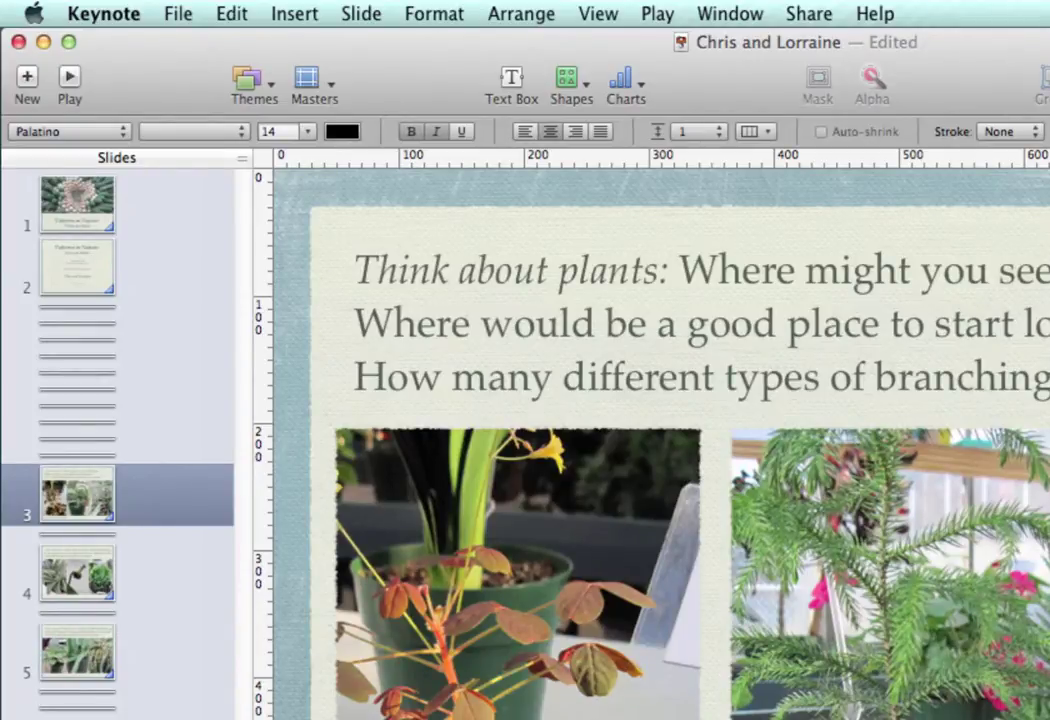
pyautogui.click(308, 131)
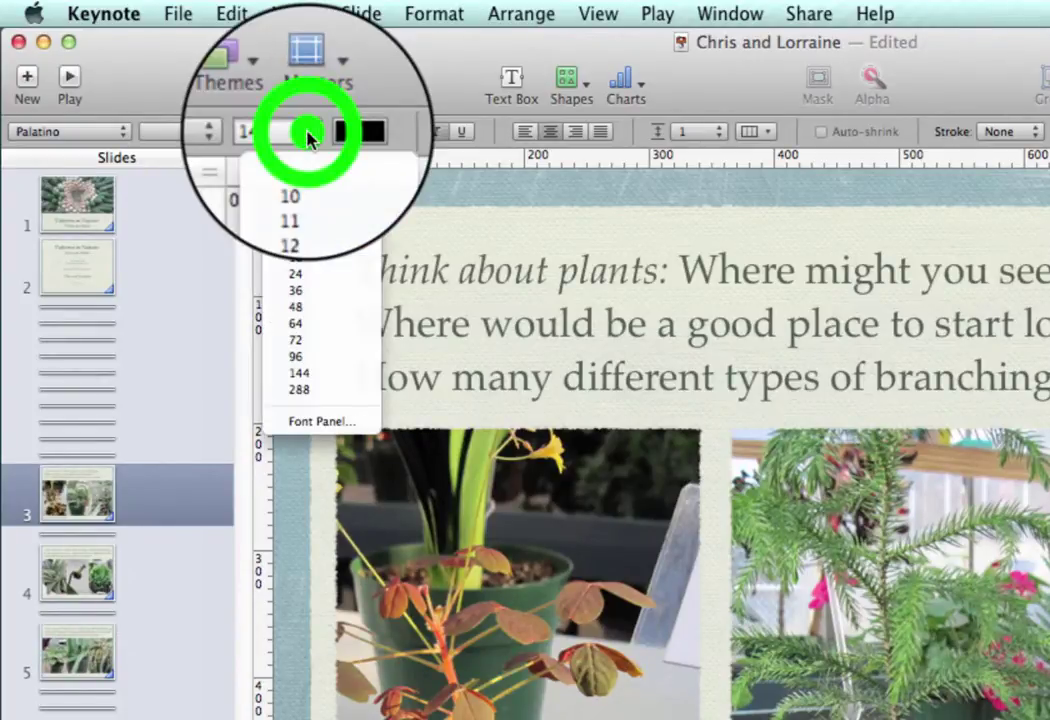
pyautogui.click(295, 173)
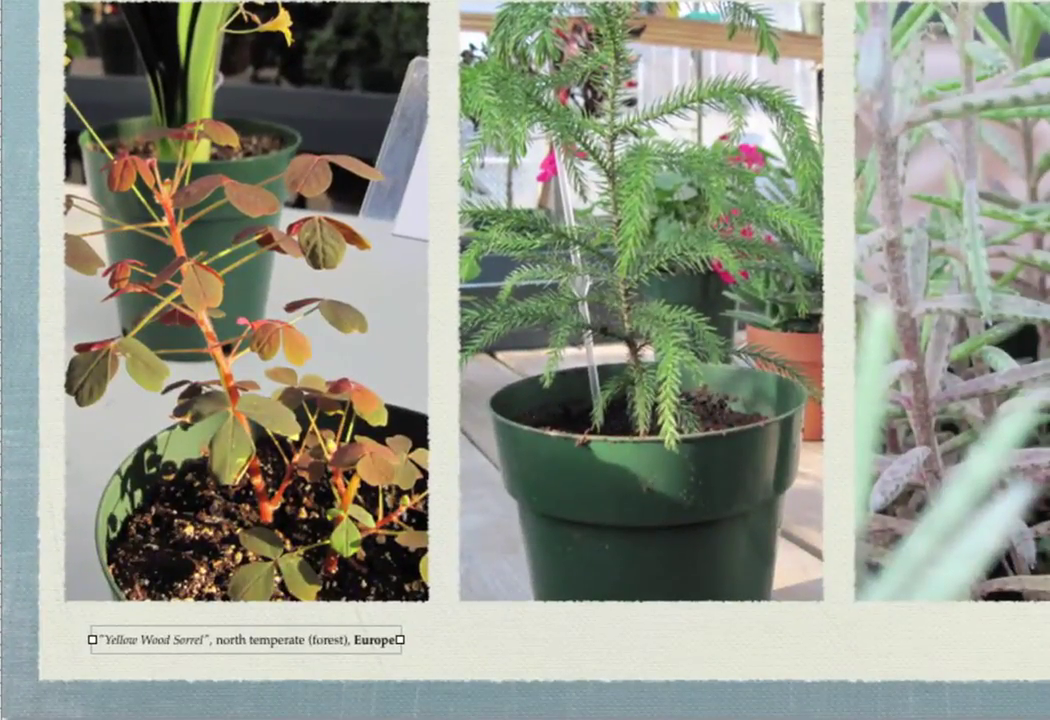
pyautogui.click(445, 699)
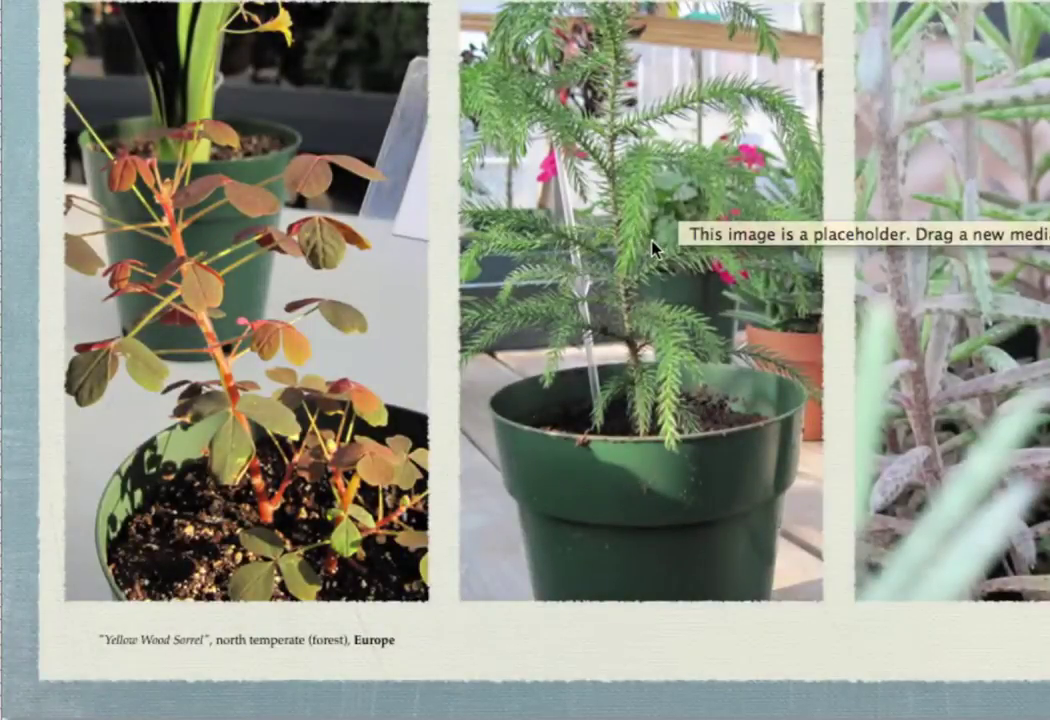
# Select the middle potted pine photo, identified as IMG_0008.JPG at 295 × 476 px
pyautogui.click(640, 238)
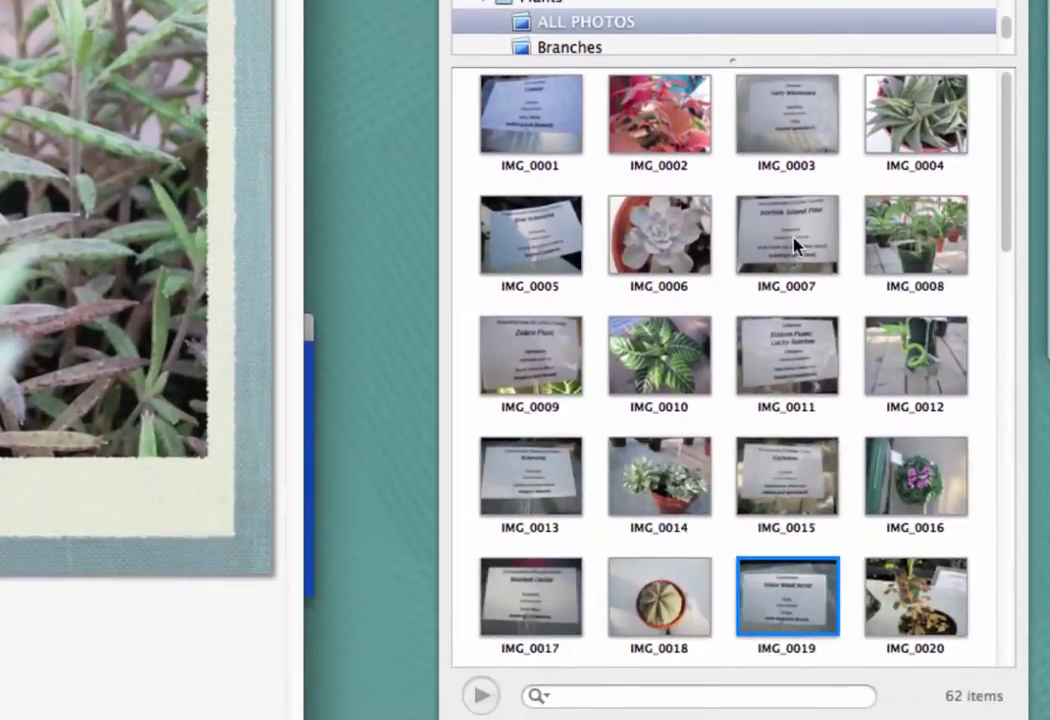
# Preview IMG_0007 to confirm the Norfolk Island Pine label, then return to the database
pyautogui.doubleClick(790, 358)
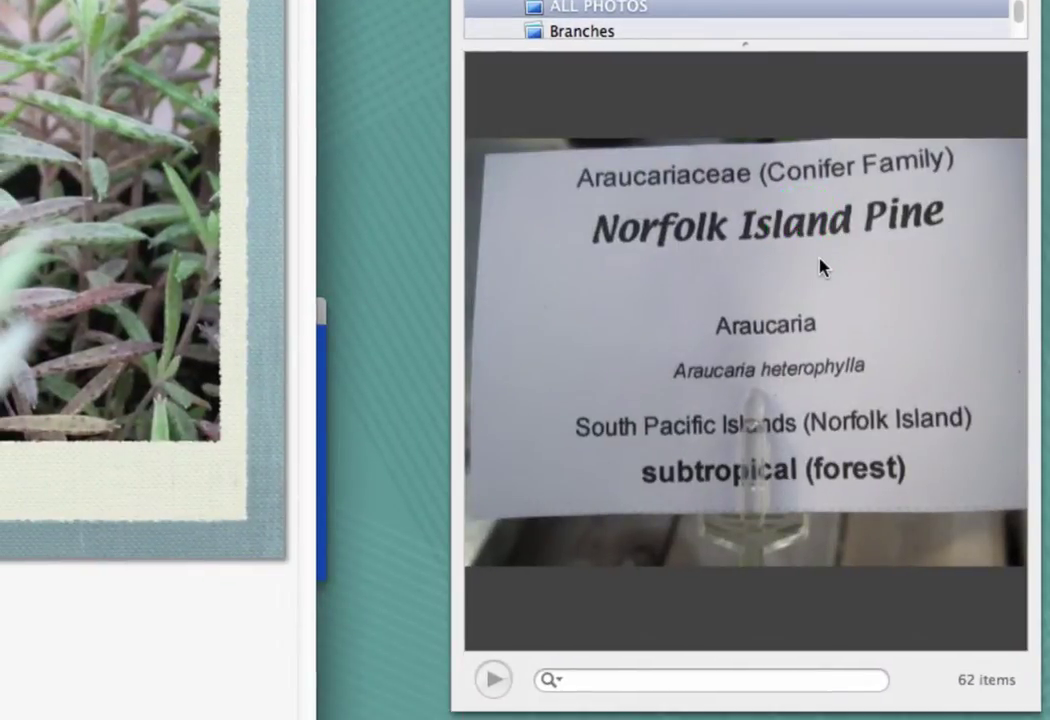
pyautogui.doubleClick(734, 445)
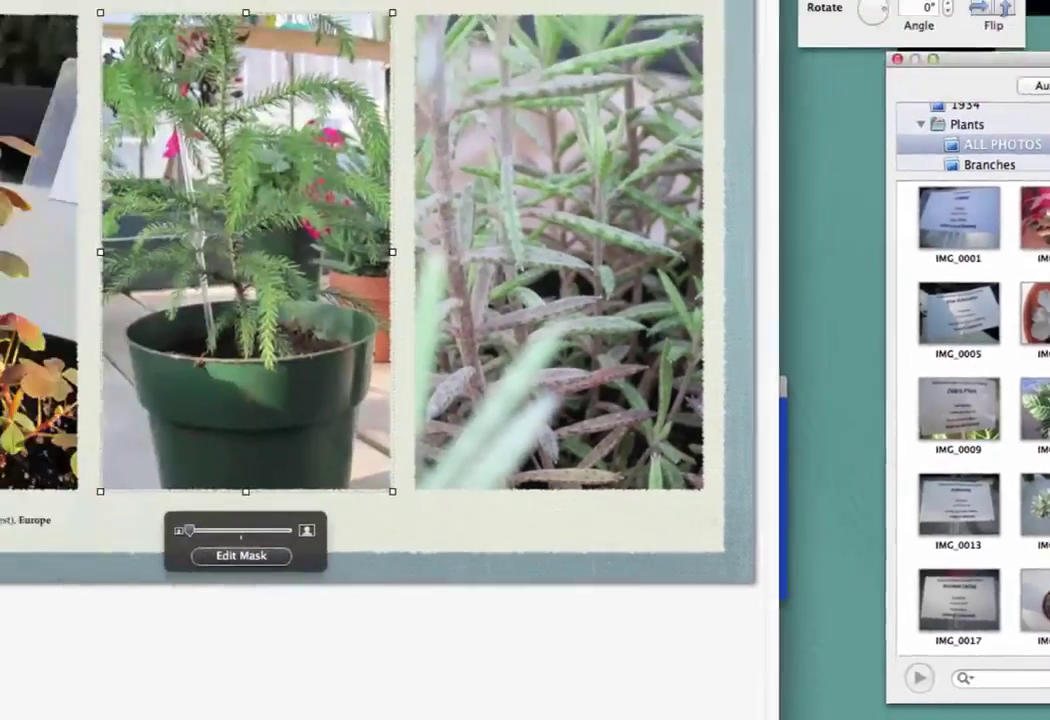
pyautogui.press('super+Tab')
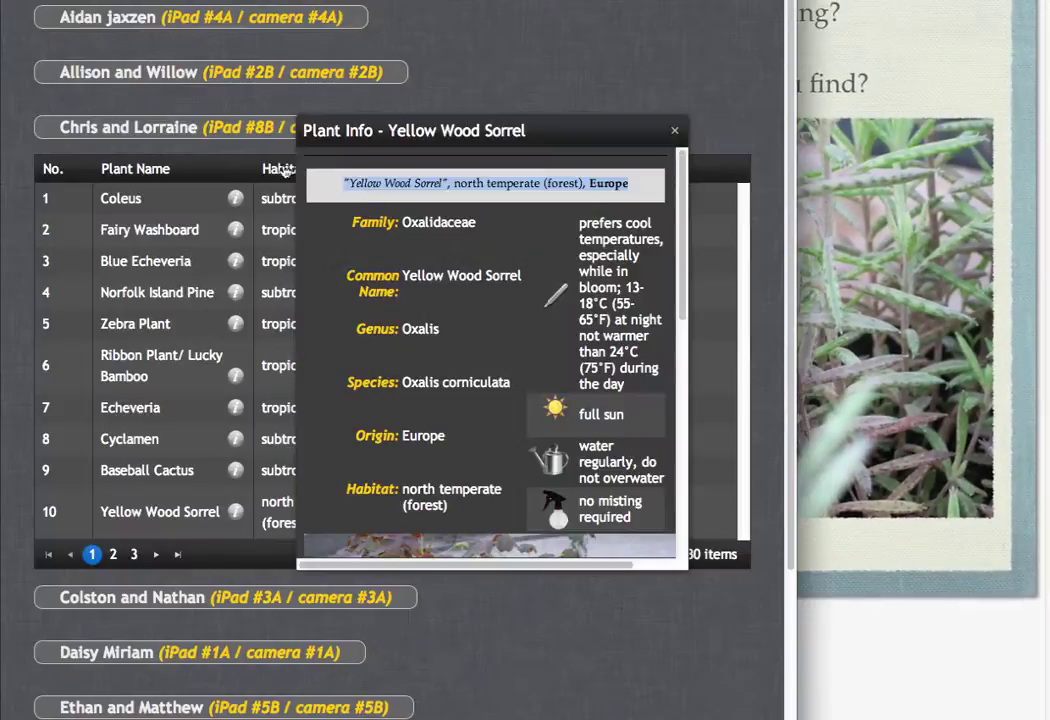
# Copy the Norfolk Island Pine summary line from its row 4 plant info
pyautogui.moveTo(512, 132); pyautogui.dragTo(553, 122)
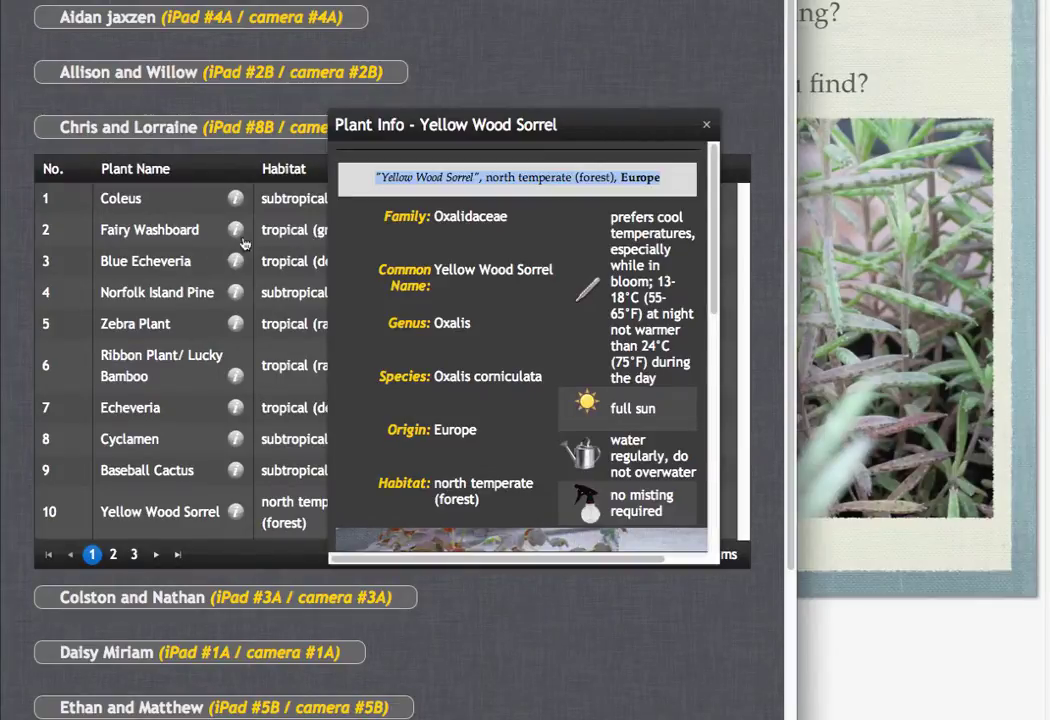
pyautogui.click(236, 293)
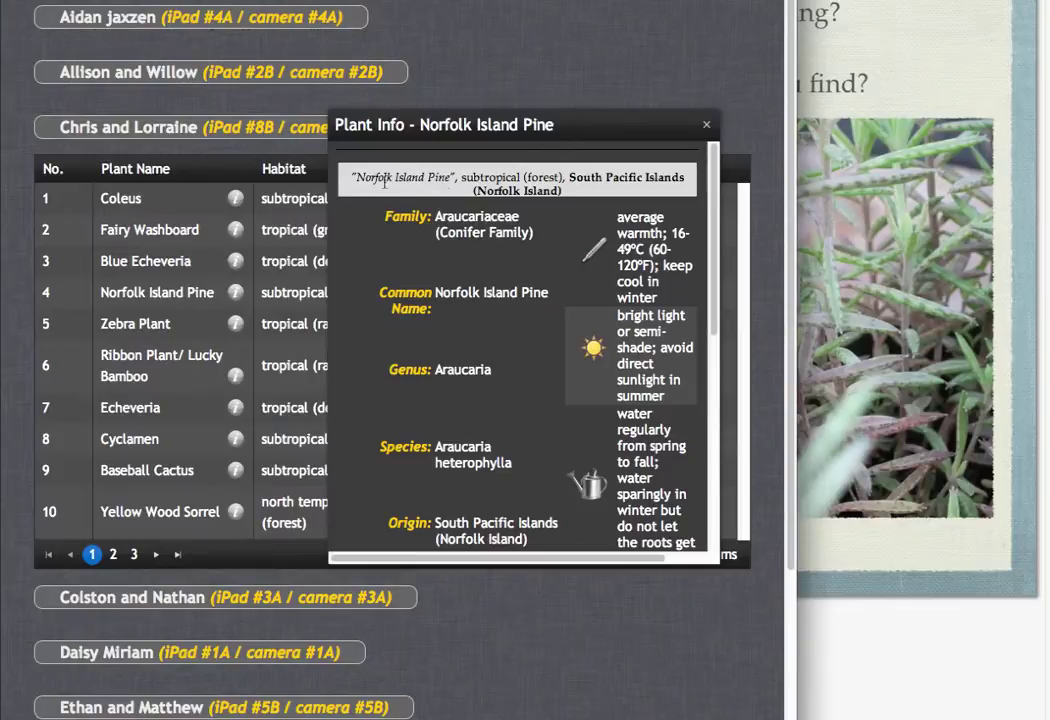
pyautogui.moveTo(351, 177); pyautogui.dragTo(566, 192)
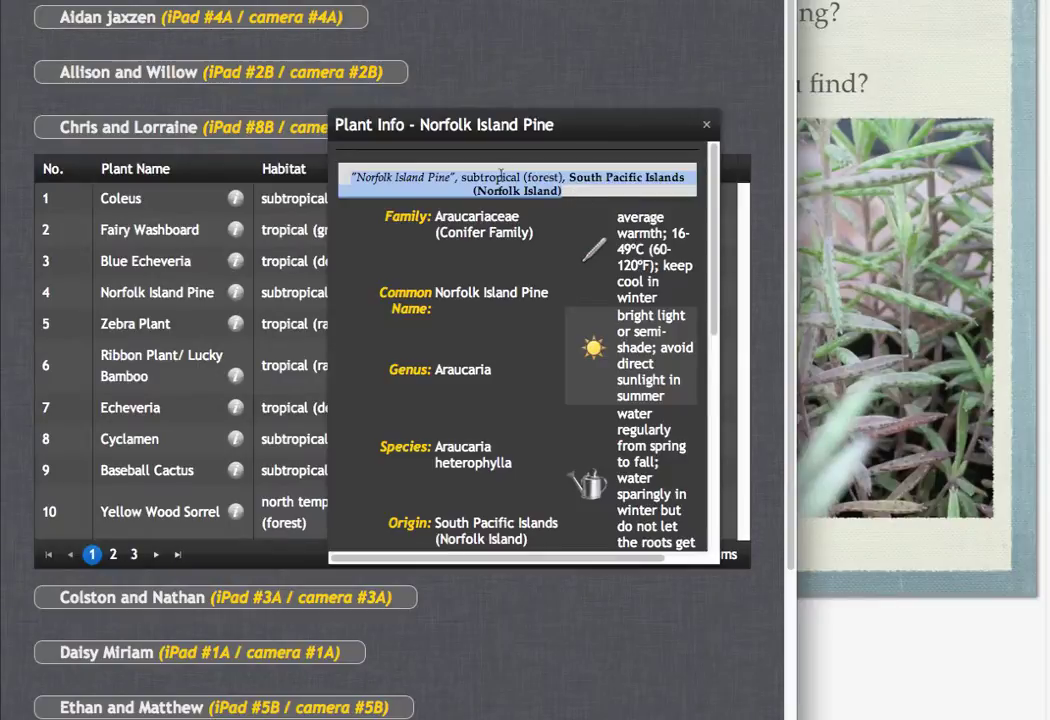
pyautogui.press('super+c')
# Paste the Norfolk Island Pine caption onto slide 3, positioned beneath the middle photo
pyautogui.press('super+v')
pyautogui.click(937, 91)
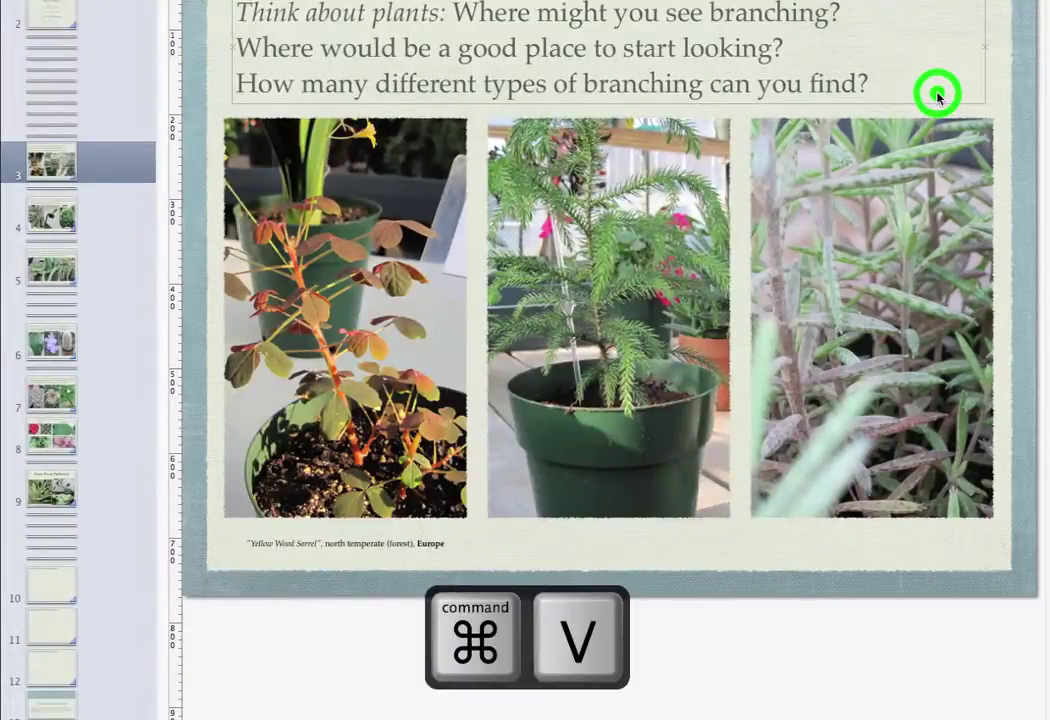
pyautogui.press('super+v')
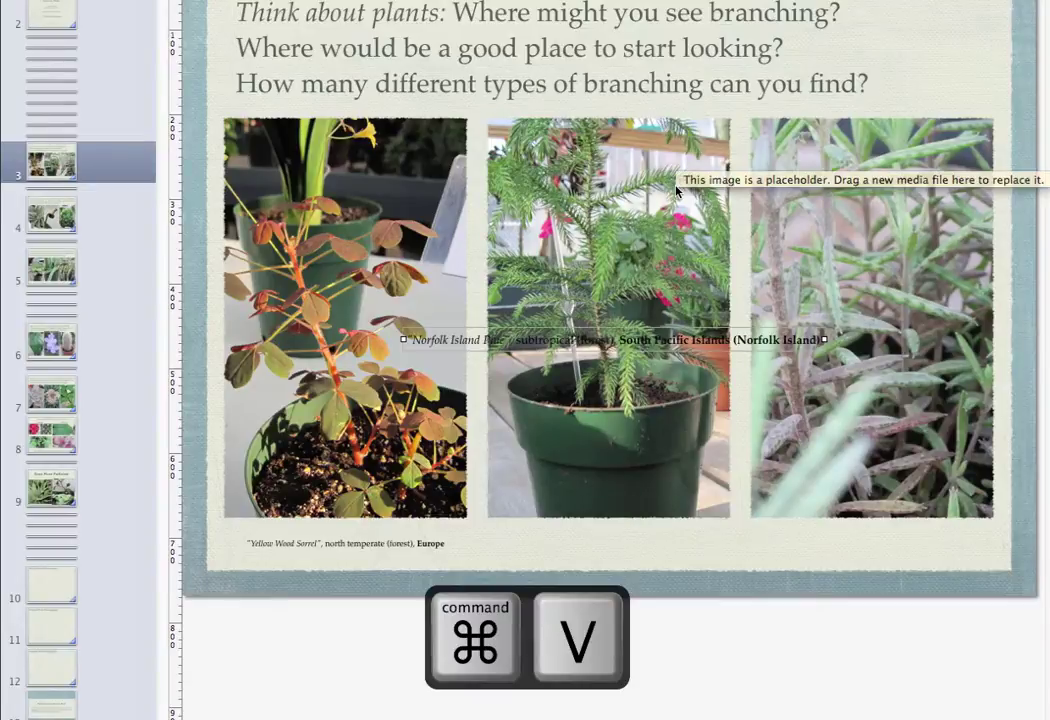
pyautogui.moveTo(615, 340); pyautogui.dragTo(624, 543)
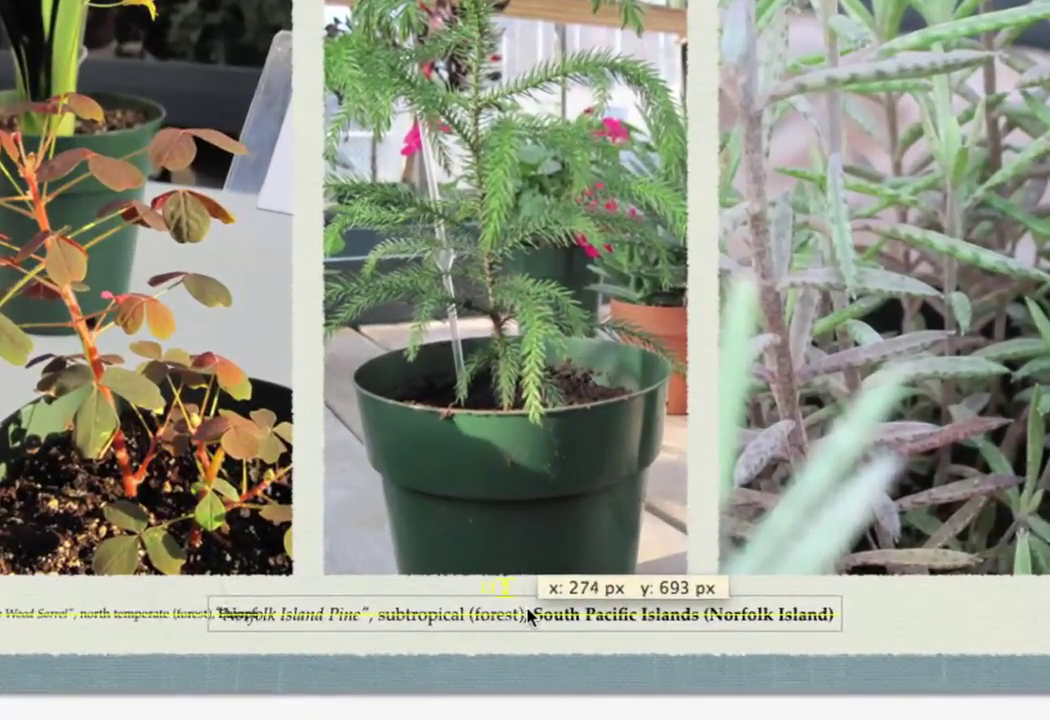
pyautogui.moveTo(528, 617); pyautogui.dragTo(512, 620)
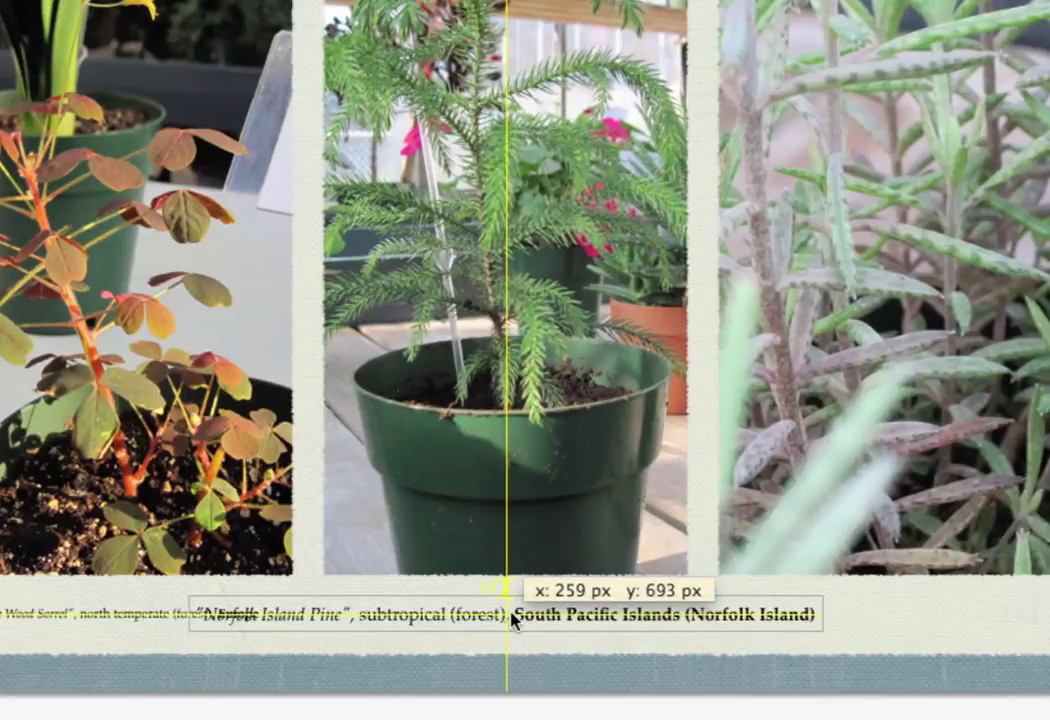
pyautogui.moveTo(512, 620)
pyautogui.mouseDown()
pyautogui.moveTo(584, 620)
pyautogui.moveTo(500, 620)
pyautogui.mouseUp()
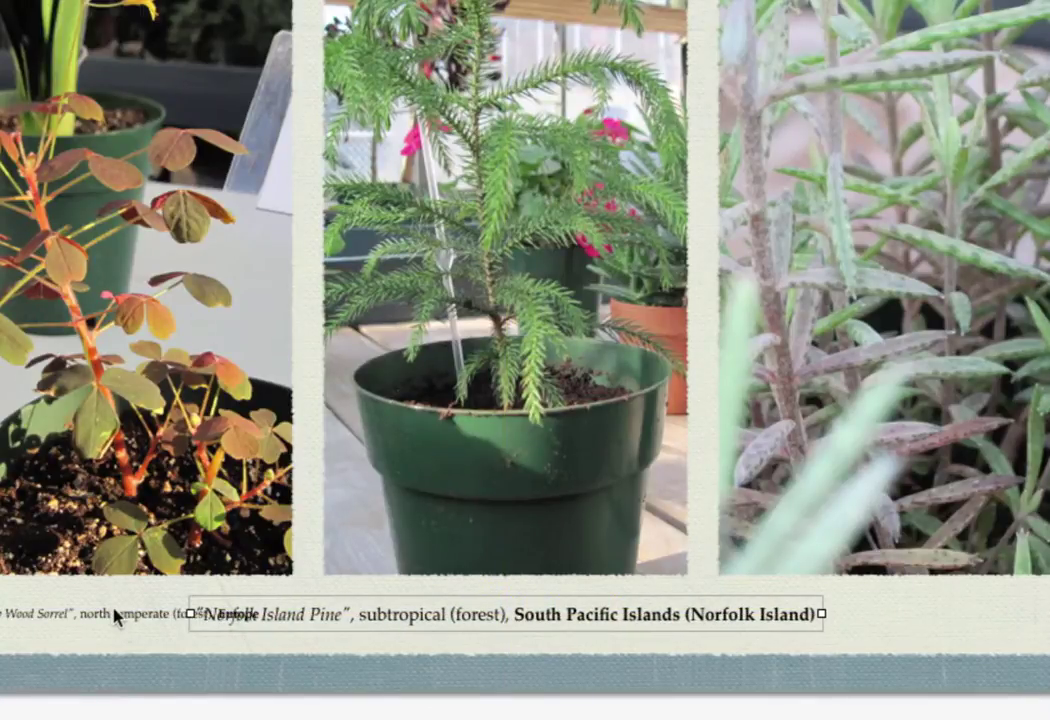